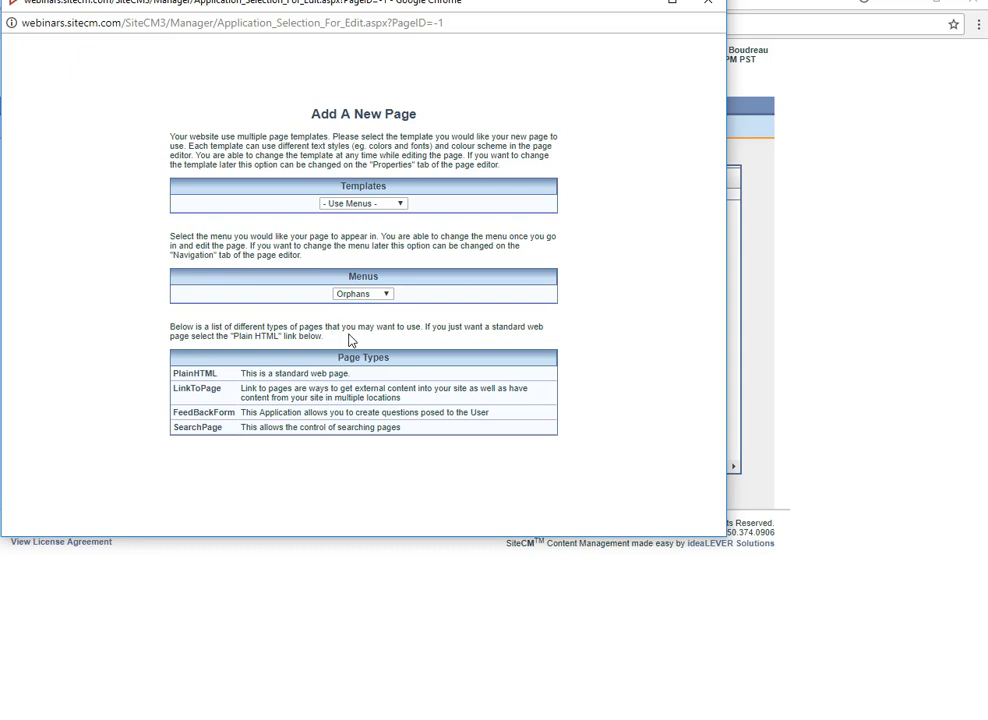
Create a PlainHTML page and insert the copied webinar text into it as plain text
{"action": "left_click", "coordinate": [195, 373]}
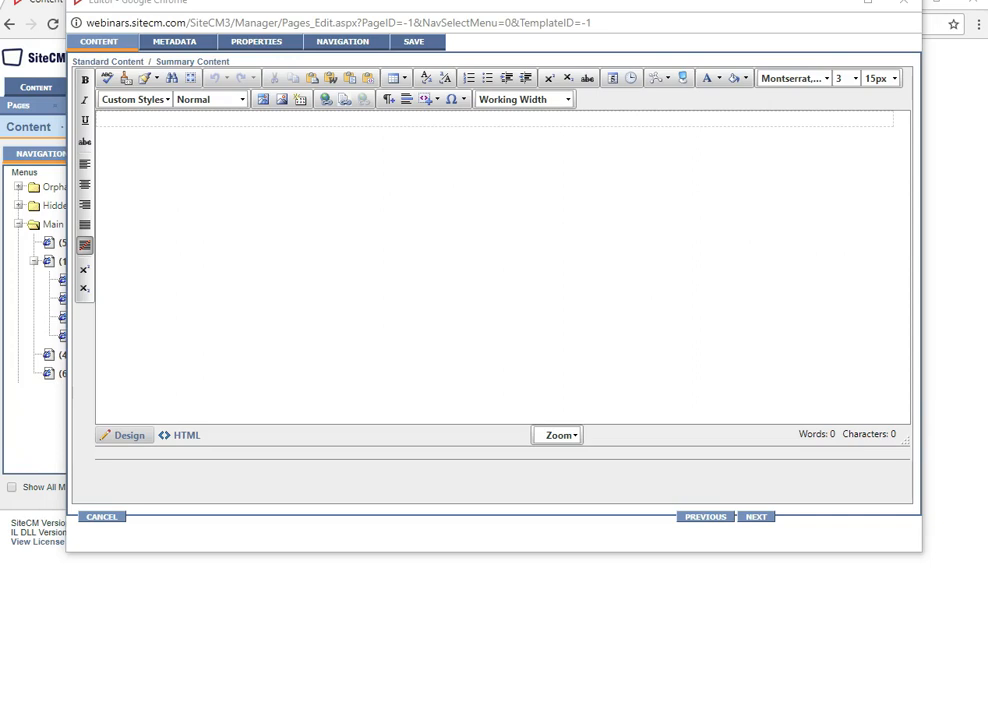
{"action": "left_click", "coordinate": [350, 86]}
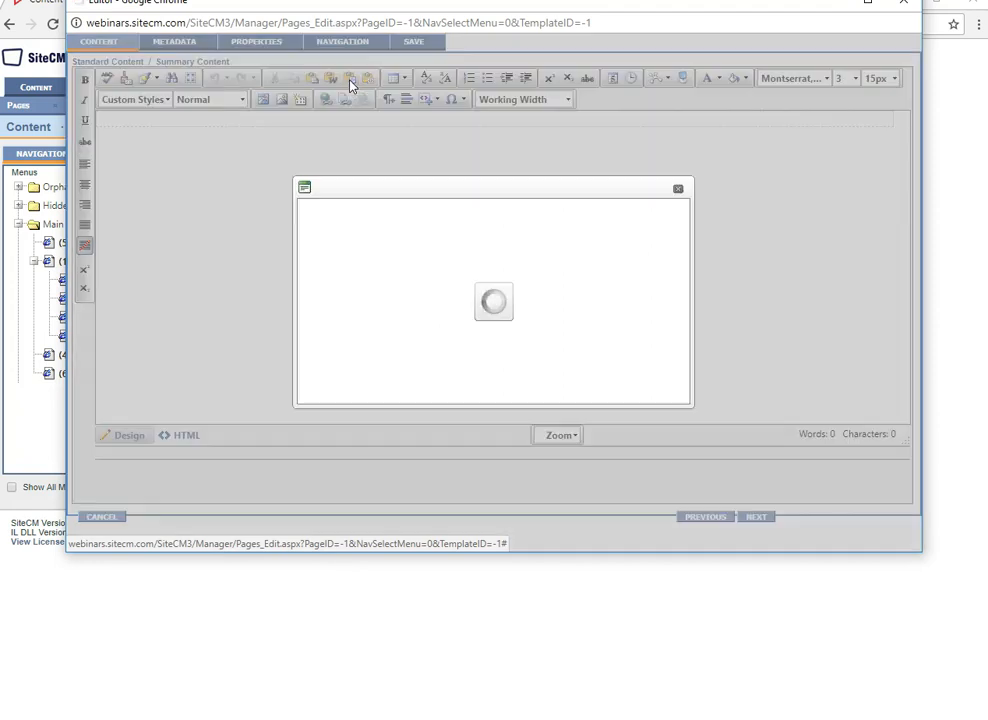
{"action": "right_click", "coordinate": [380, 249]}
{"action": "left_click", "coordinate": [416, 339]}
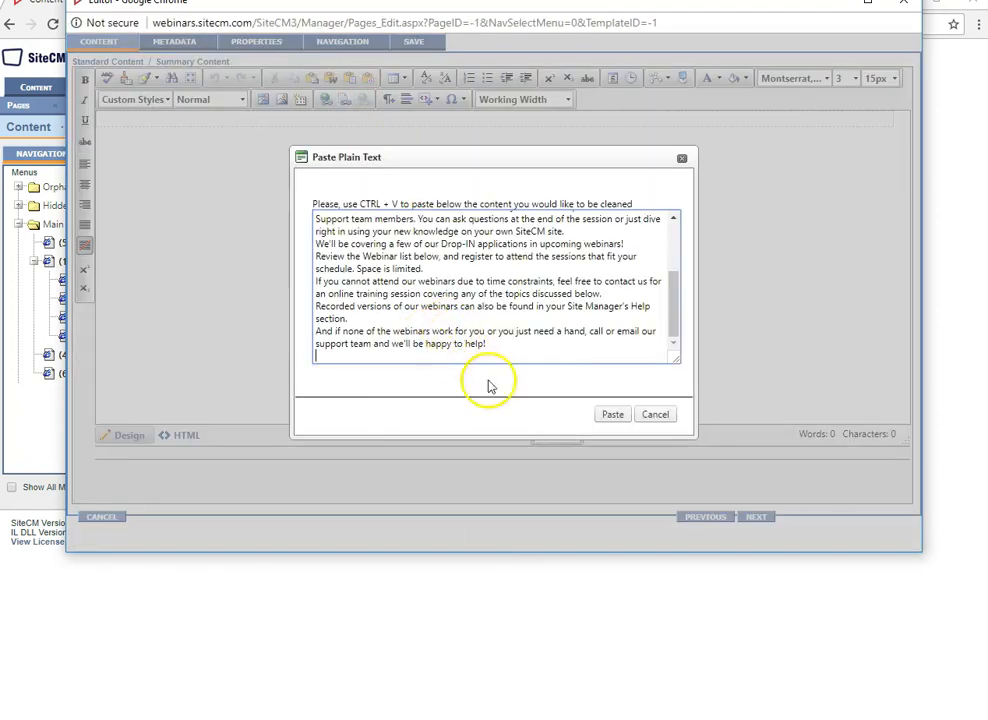
{"action": "left_click", "coordinate": [612, 414]}
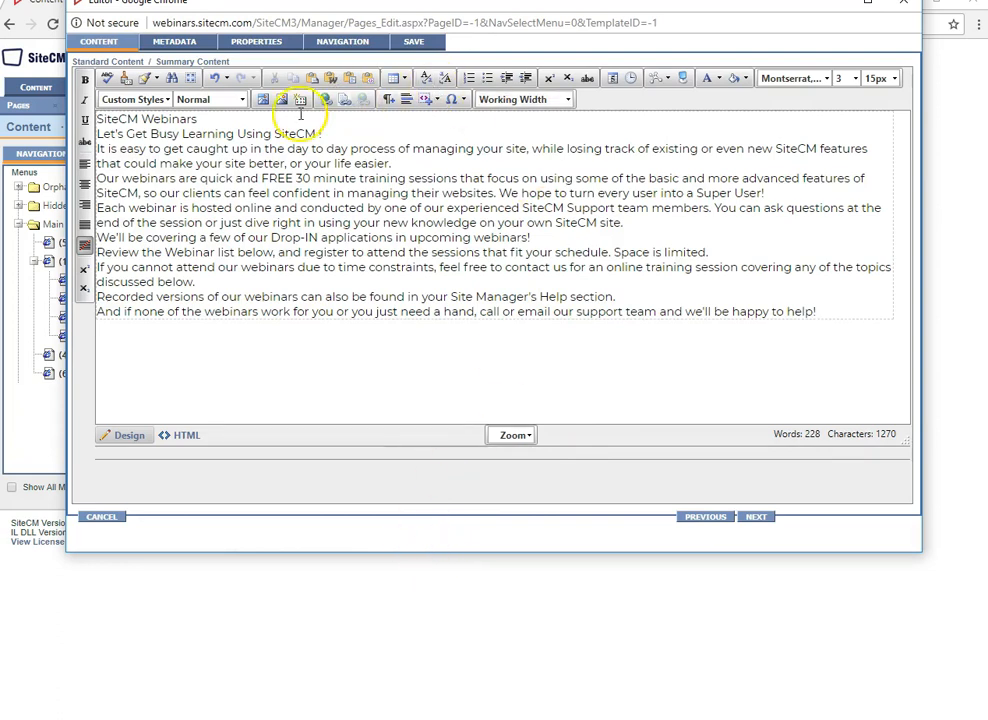
Format the first line, "SiteCM Webinars", as Heading 1
{"action": "left_click", "coordinate": [242, 100]}
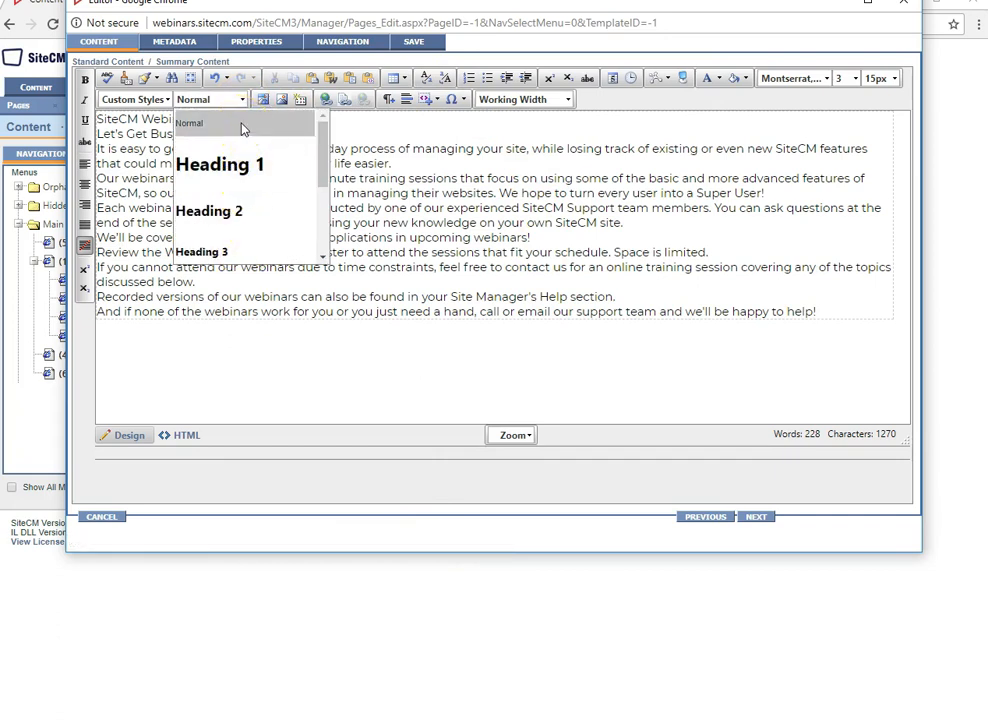
{"action": "scroll", "coordinate": [245, 163], "scroll_direction": "down", "scroll_amount": 3}
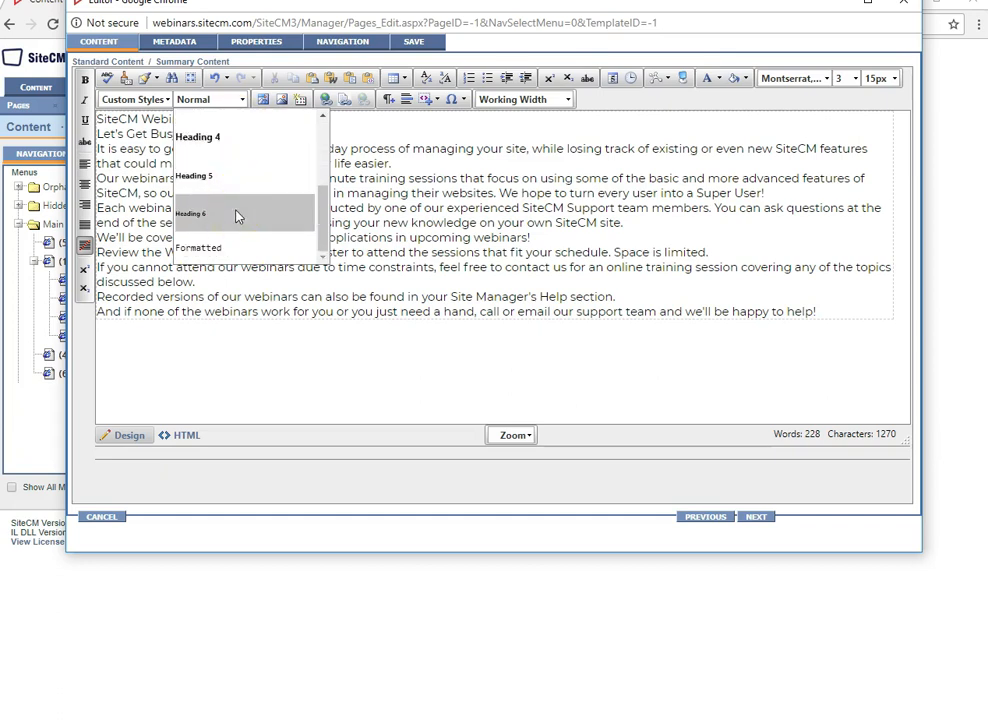
{"action": "left_click", "coordinate": [128, 119]}
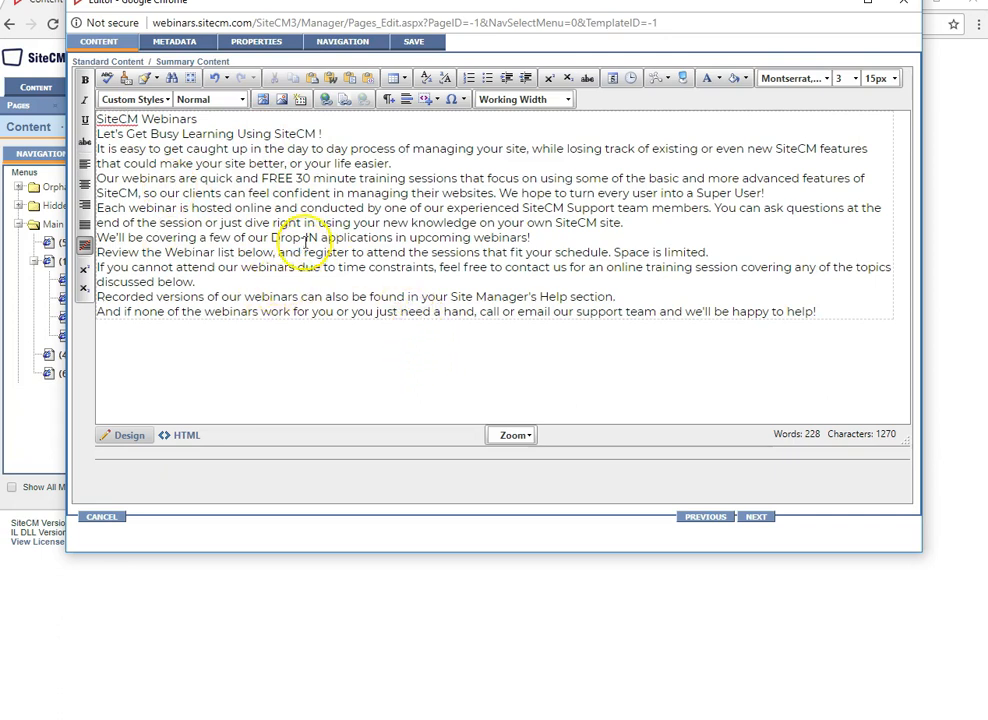
{"action": "left_click", "coordinate": [228, 104]}
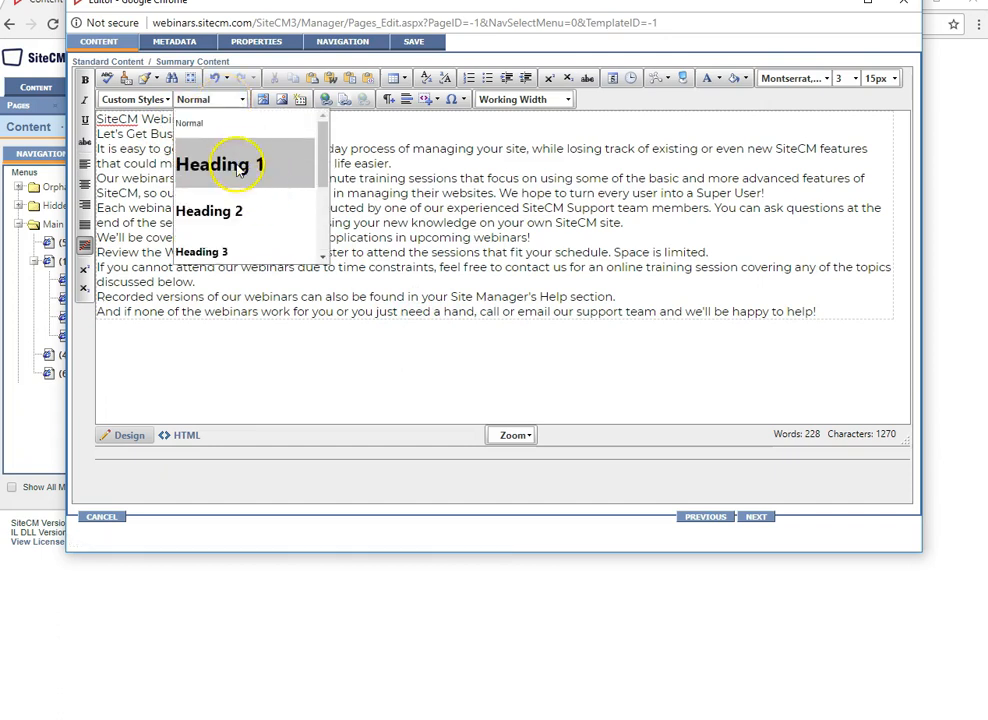
{"action": "left_click", "coordinate": [225, 163]}
Format the line "Let's Get Busy Learning Using SiteCM !" as Heading 2
{"action": "left_click", "coordinate": [218, 175]}
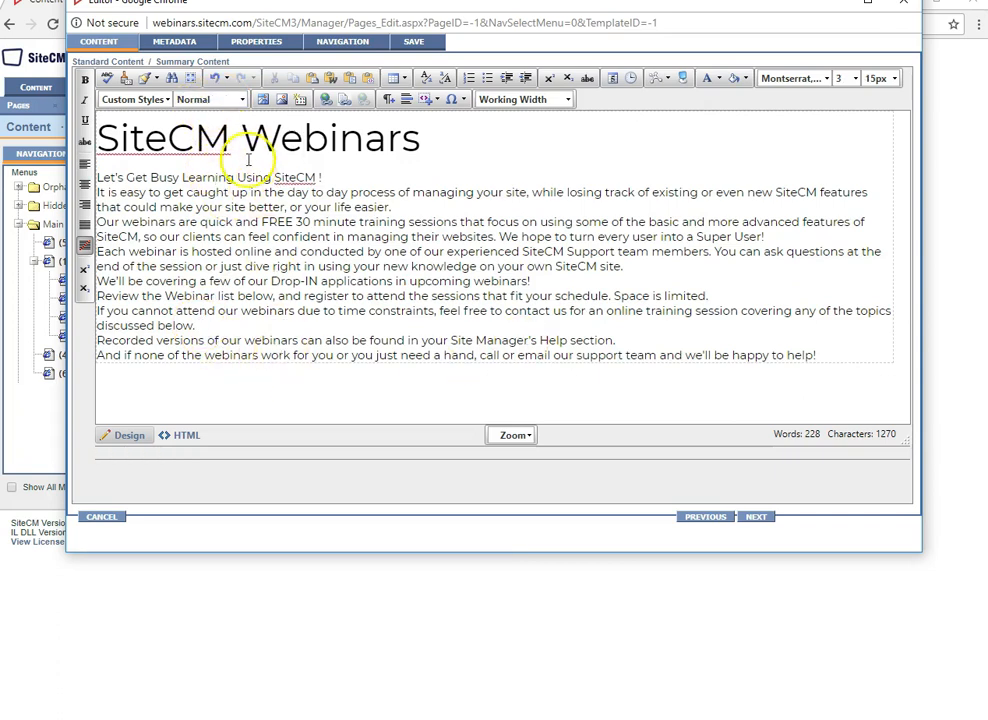
{"action": "left_click", "coordinate": [222, 106]}
{"action": "left_click", "coordinate": [220, 210]}
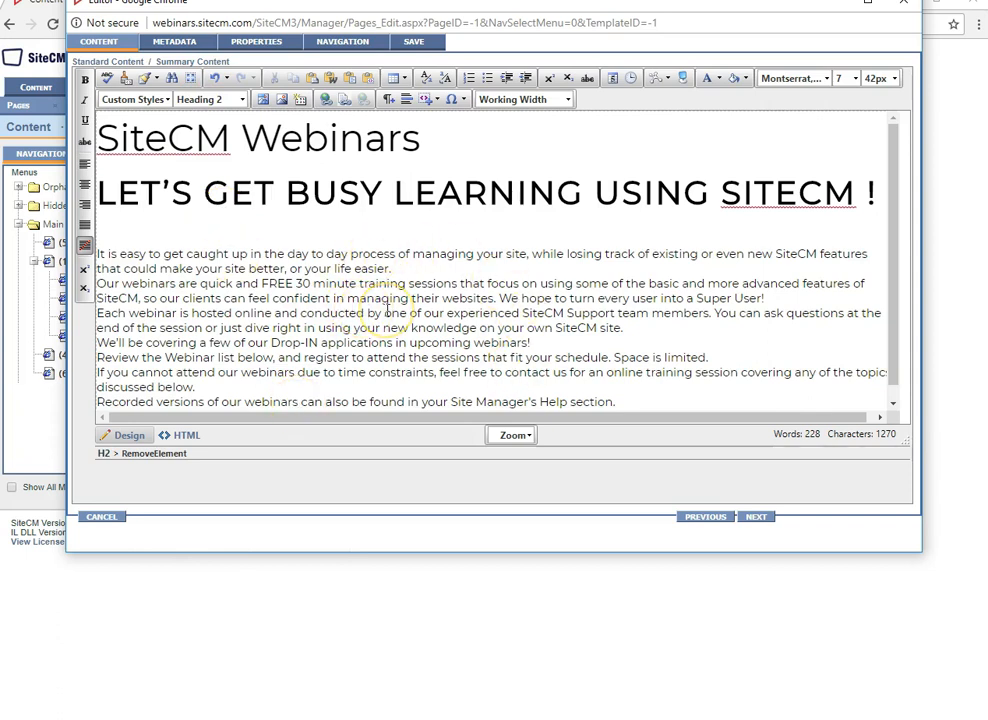
Apply the Normal paragraph style to the three paragraphs beginning "It is easy", "Our webinars are quick" and "Each webinar is hosted"
{"action": "scroll", "coordinate": [388, 311], "scroll_direction": "down", "scroll_amount": 1}
{"action": "left_click", "coordinate": [351, 256]}
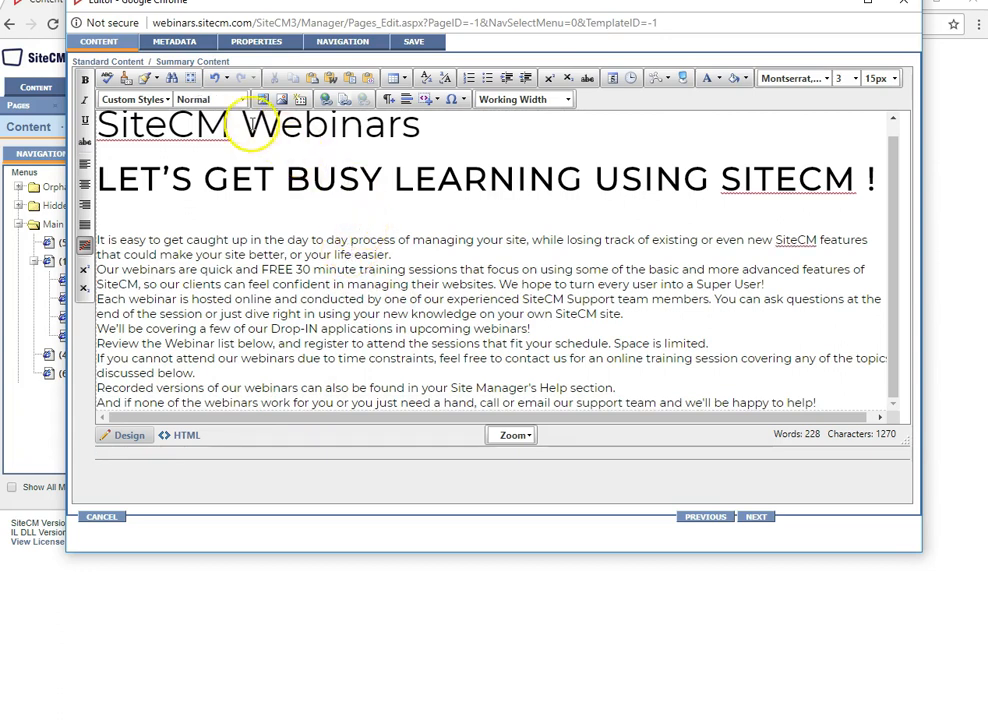
{"action": "left_click", "coordinate": [205, 99]}
{"action": "left_click", "coordinate": [216, 125]}
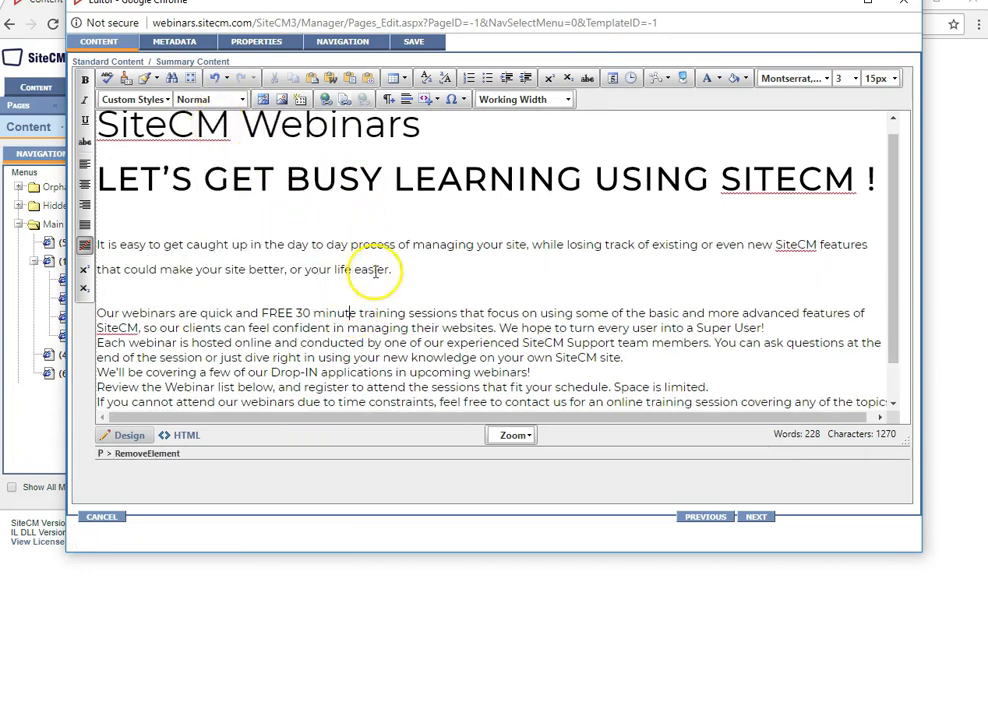
{"action": "left_click", "coordinate": [205, 99]}
{"action": "left_click", "coordinate": [214, 125]}
{"action": "left_click", "coordinate": [407, 388]}
{"action": "left_click", "coordinate": [203, 99]}
{"action": "left_click", "coordinate": [214, 123]}
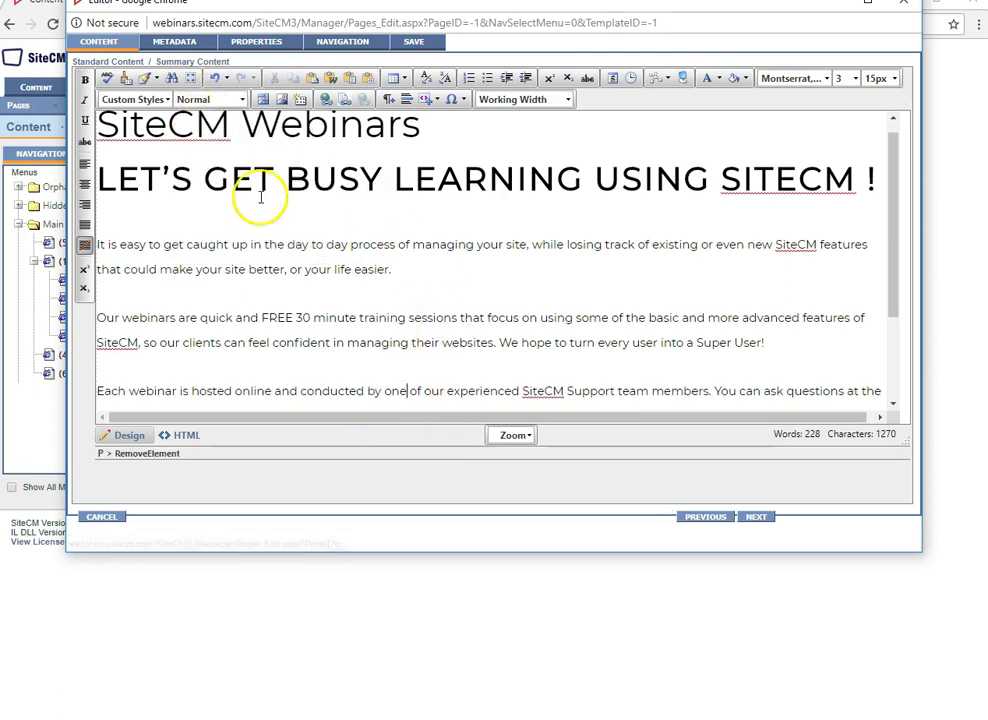
Apply the Normal paragraph style to the "We'll be covering" and "Review the Webinar list" lines
{"action": "scroll", "coordinate": [260, 197], "scroll_direction": "down", "scroll_amount": 2}
{"action": "left_click", "coordinate": [418, 328]}
{"action": "left_click", "coordinate": [222, 100]}
{"action": "left_click", "coordinate": [207, 122]}
{"action": "scroll", "coordinate": [330, 280], "scroll_direction": "down", "scroll_amount": 1}
{"action": "left_click", "coordinate": [400, 343]}
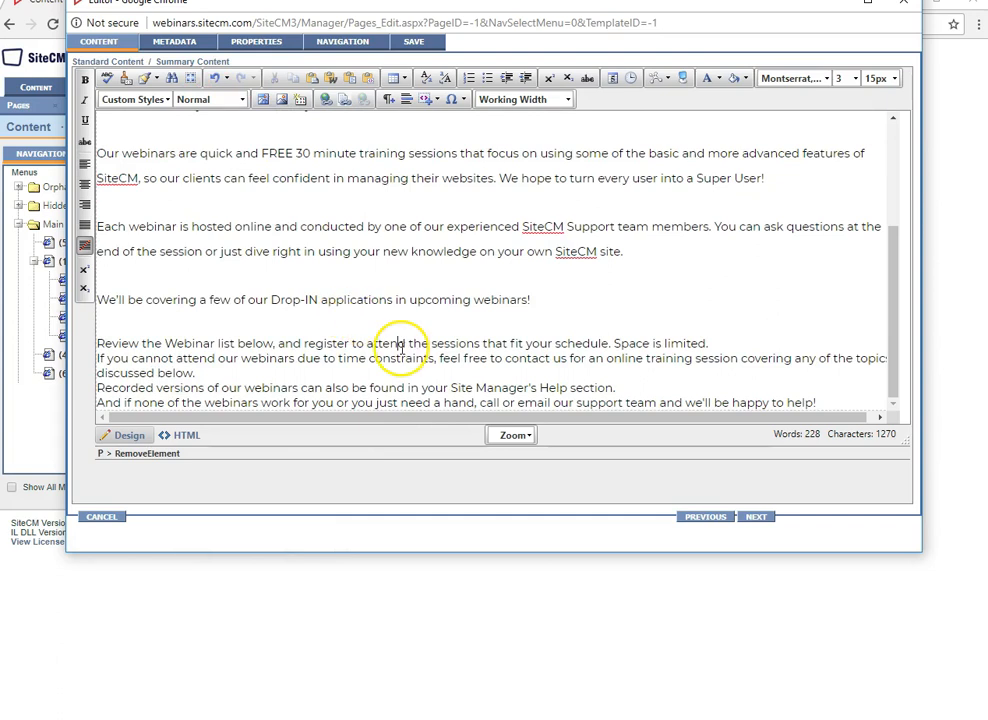
{"action": "left_click", "coordinate": [224, 99]}
{"action": "left_click", "coordinate": [215, 124]}
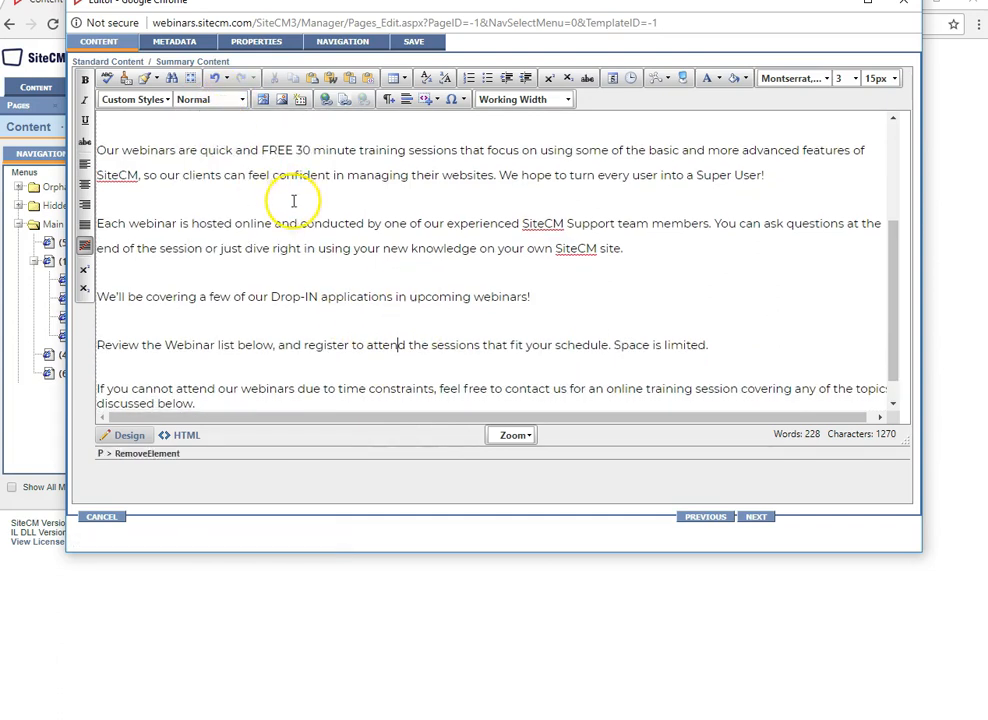
Apply the Normal paragraph style to the "If you cannot attend" and "Recorded versions" paragraphs
{"action": "scroll", "coordinate": [294, 201], "scroll_direction": "down", "scroll_amount": 1}
{"action": "left_click", "coordinate": [377, 354]}
{"action": "left_click", "coordinate": [230, 100]}
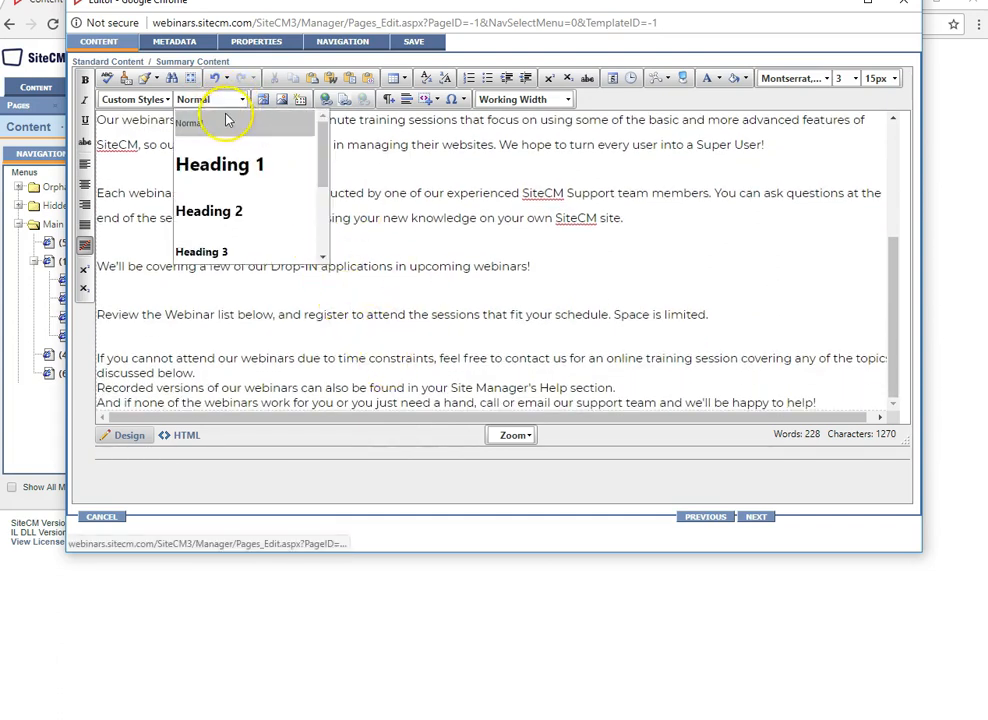
{"action": "left_click", "coordinate": [226, 120]}
{"action": "scroll", "coordinate": [375, 315], "scroll_direction": "down", "scroll_amount": 1}
{"action": "left_click", "coordinate": [418, 387]}
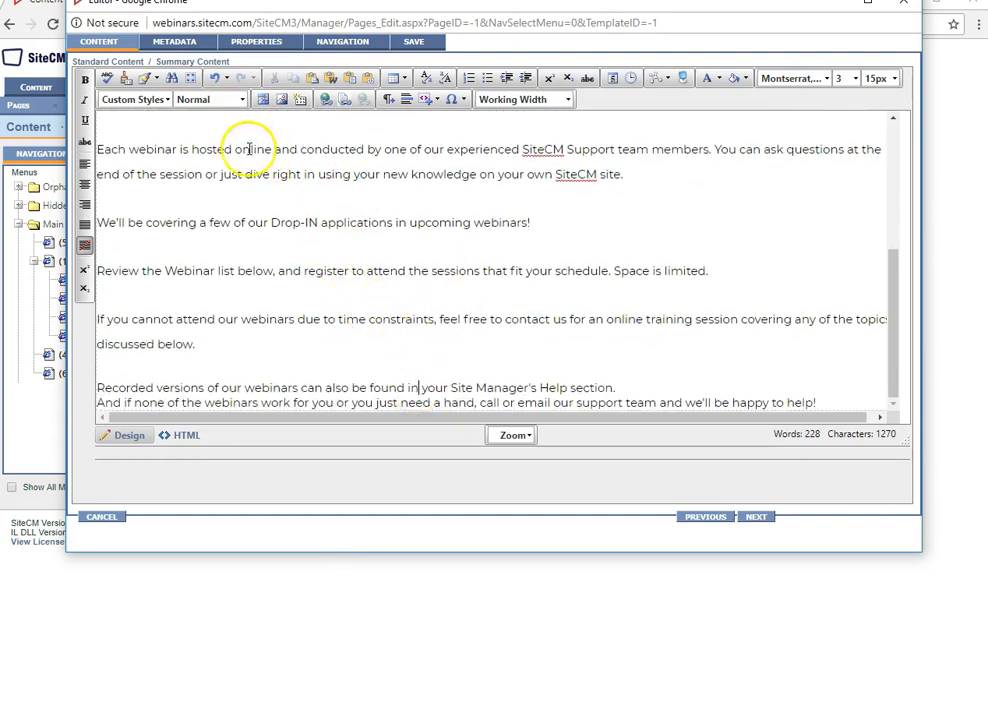
{"action": "left_click", "coordinate": [220, 99]}
{"action": "left_click", "coordinate": [203, 125]}
{"action": "scroll", "coordinate": [342, 274], "scroll_direction": "down", "scroll_amount": 1}
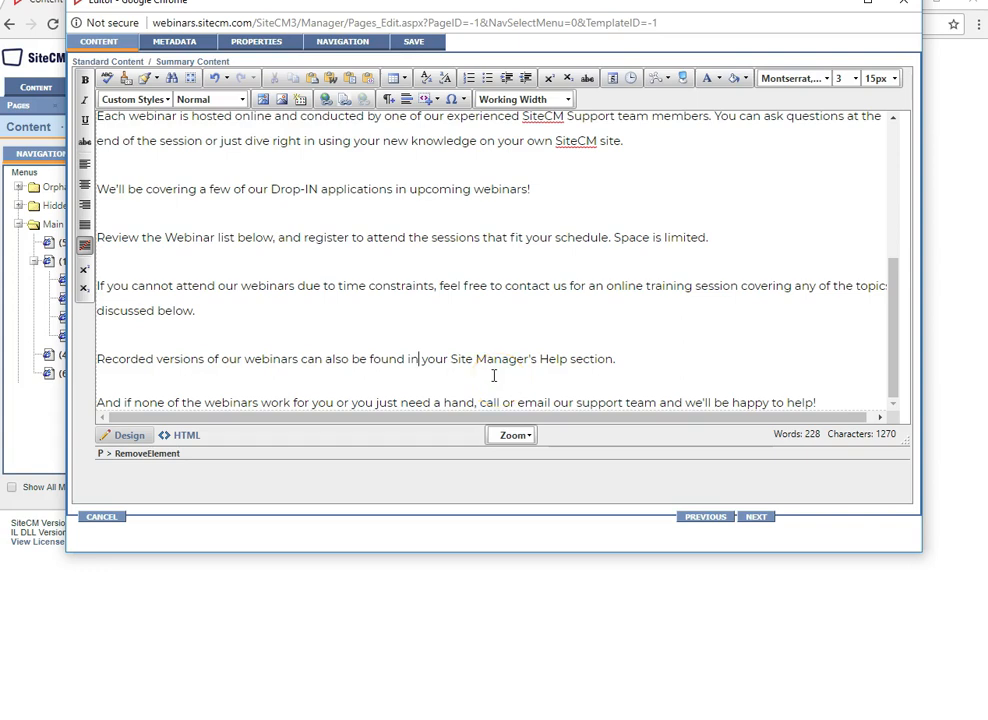
{"action": "scroll", "coordinate": [420, 326], "scroll_direction": "up", "scroll_amount": 5}
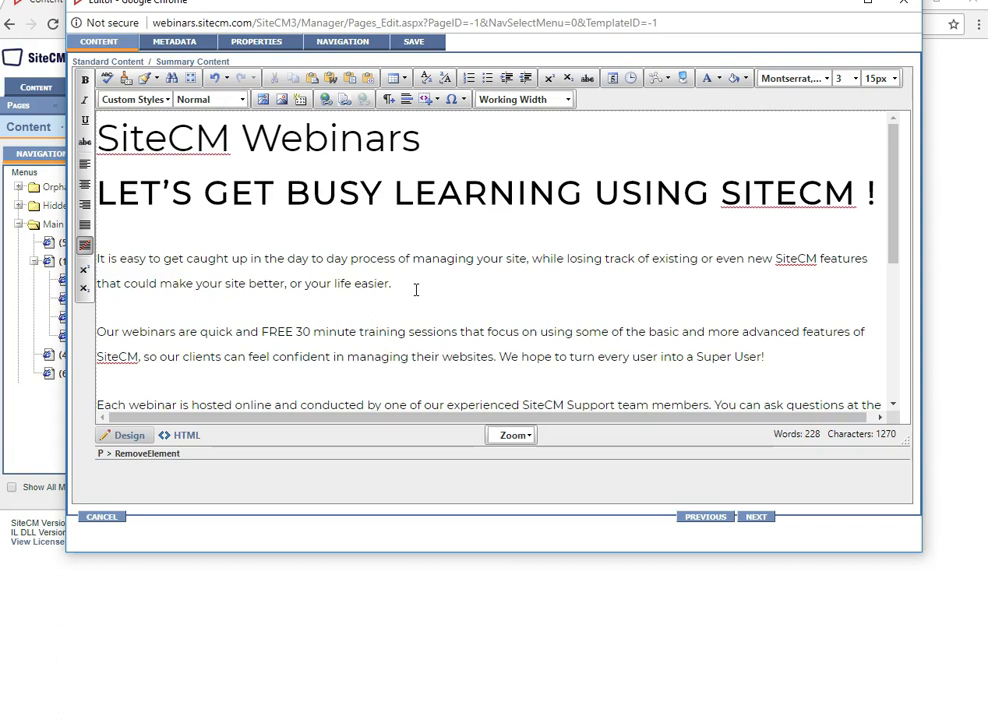
Copy the page's main heading into the metadata browser title and complete it as "SiteCM Webinars - IdeaLEVER Solutions"
{"action": "left_click", "coordinate": [176, 41]}
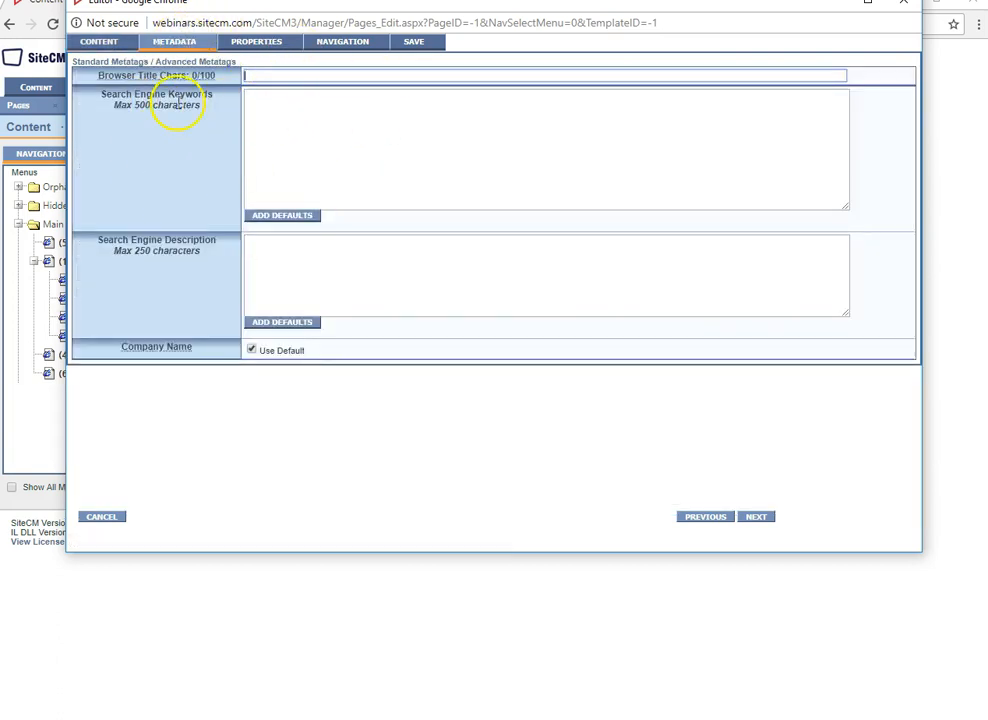
{"action": "left_click", "coordinate": [258, 77]}
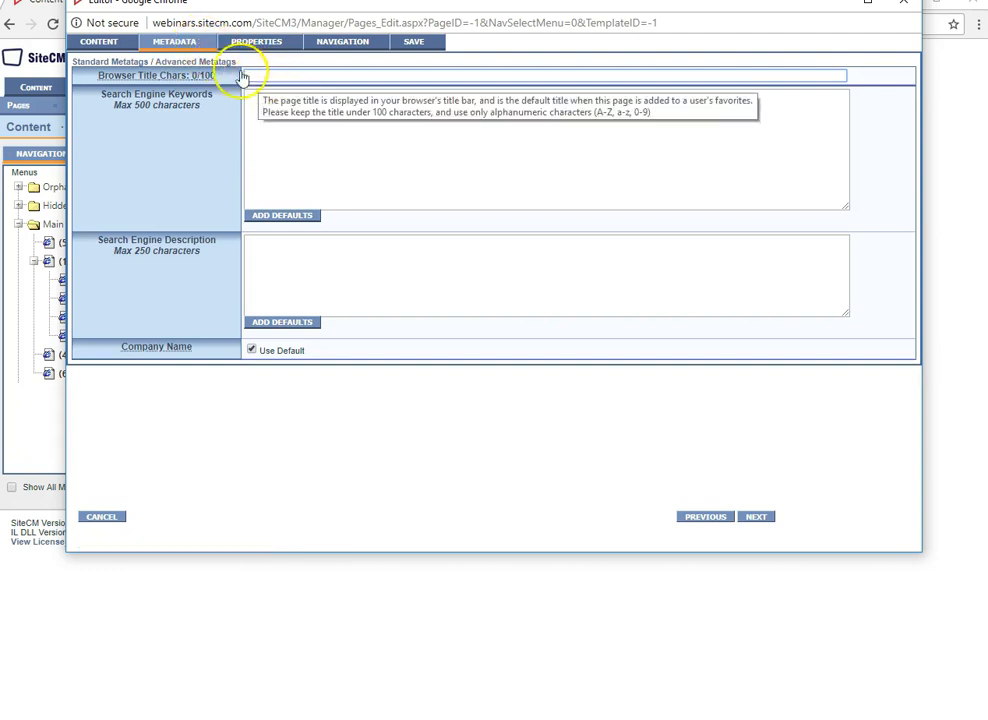
{"action": "left_click", "coordinate": [104, 47]}
{"action": "left_click_drag", "start_coordinate": [419, 140], "coordinate": [96, 140]}
{"action": "left_click", "coordinate": [348, 283]}
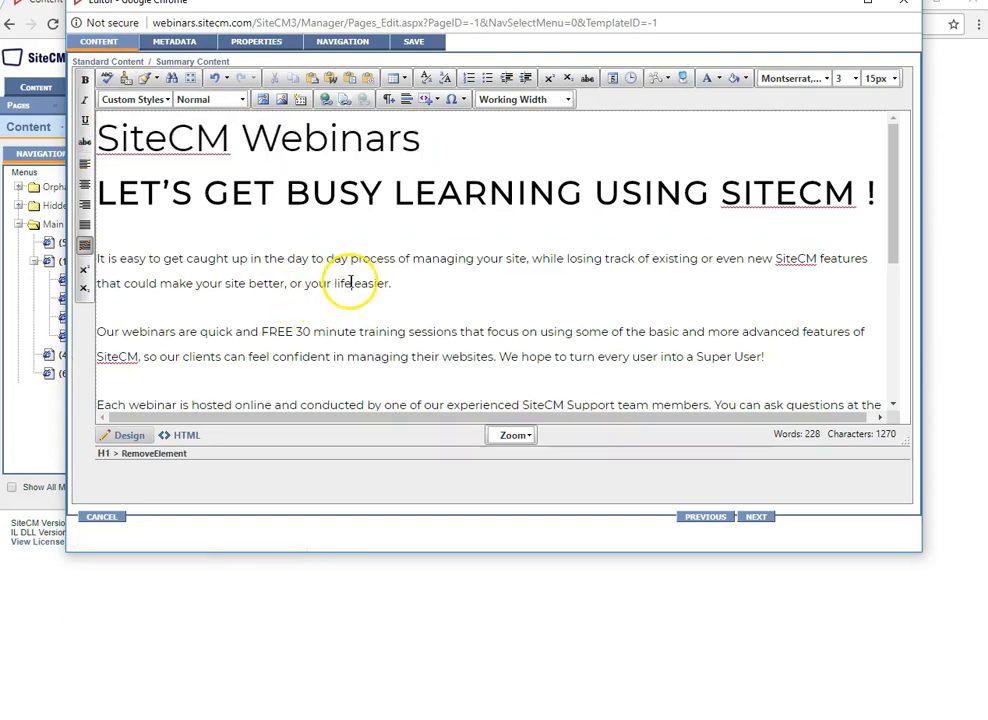
{"action": "left_click_drag", "start_coordinate": [419, 140], "coordinate": [90, 163]}
{"action": "key", "text": "ctrl+c"}
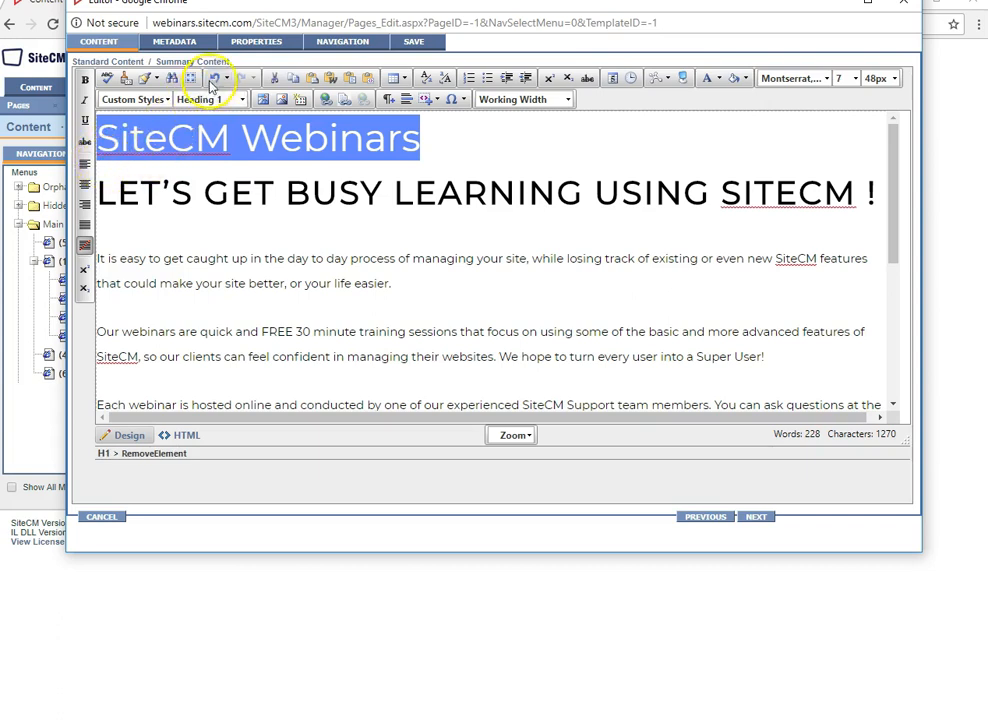
{"action": "left_click", "coordinate": [197, 47]}
{"action": "left_click", "coordinate": [250, 77]}
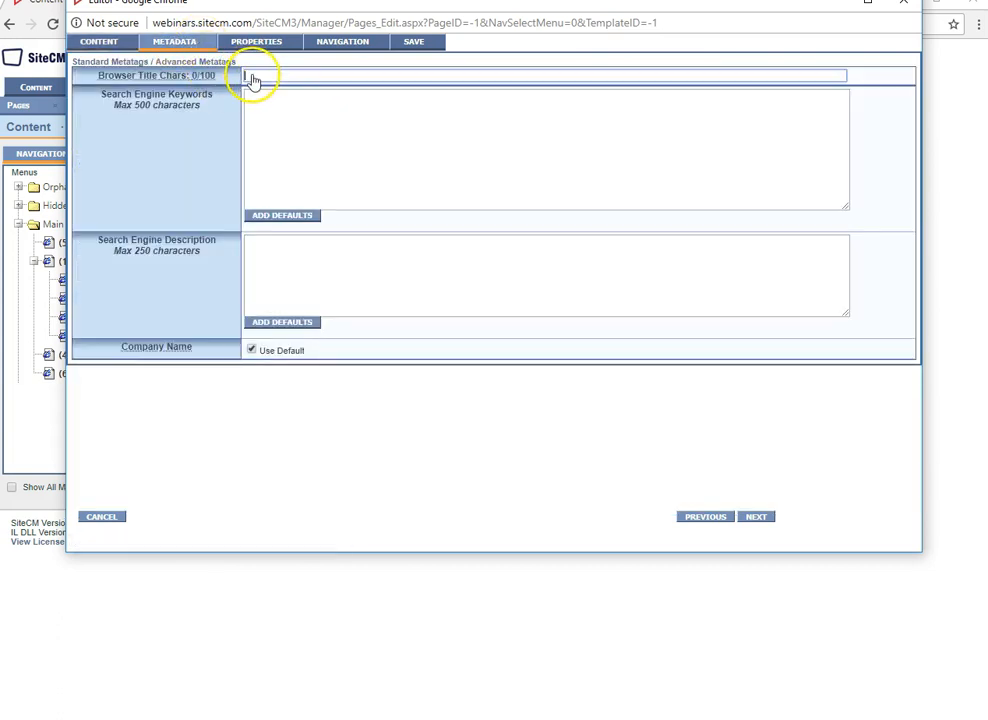
{"action": "key", "text": "ctrl+v"}
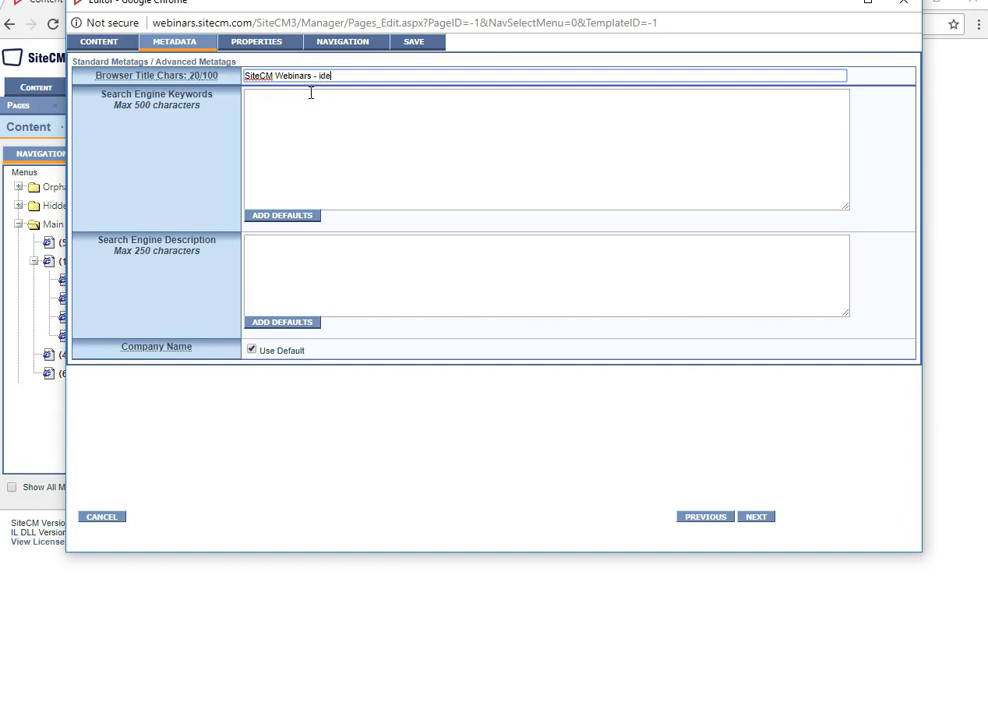
{"action": "type", "text": "lu"}
Copy the page's "Our webinars are quick and FREE" paragraph into the search engine description
{"action": "left_click", "coordinate": [293, 258]}
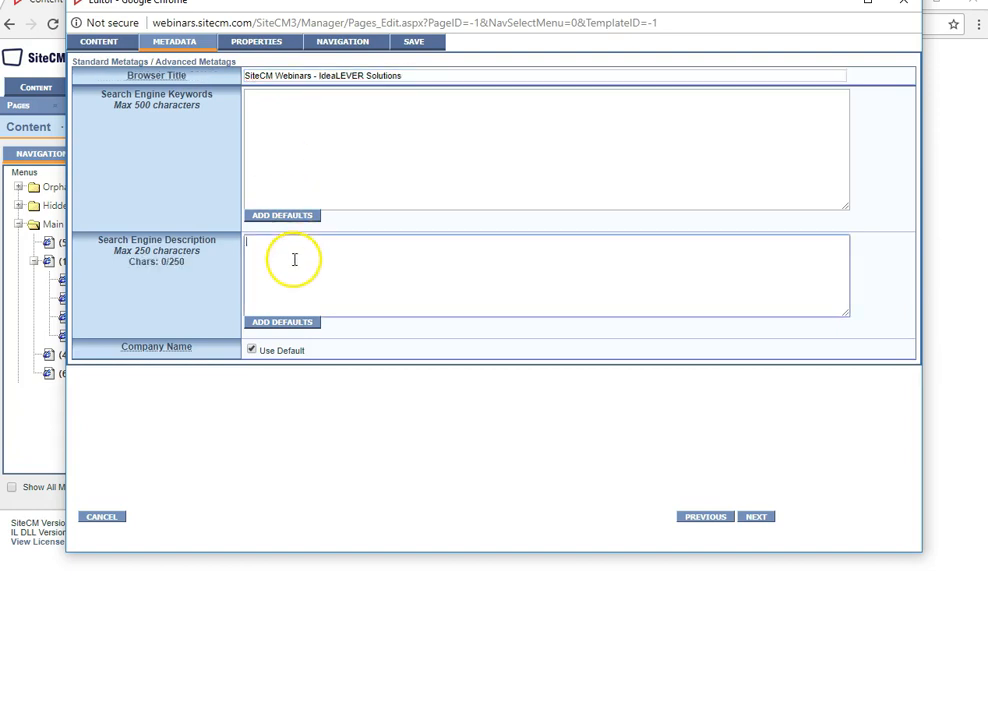
{"action": "left_click", "coordinate": [375, 148]}
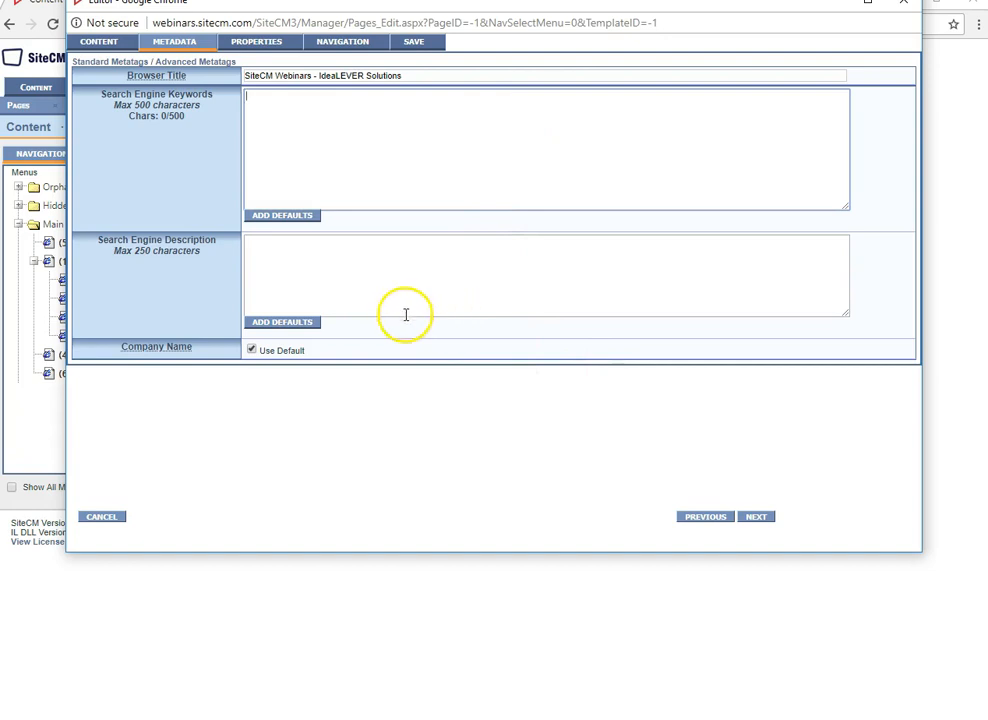
{"action": "left_click", "coordinate": [308, 268]}
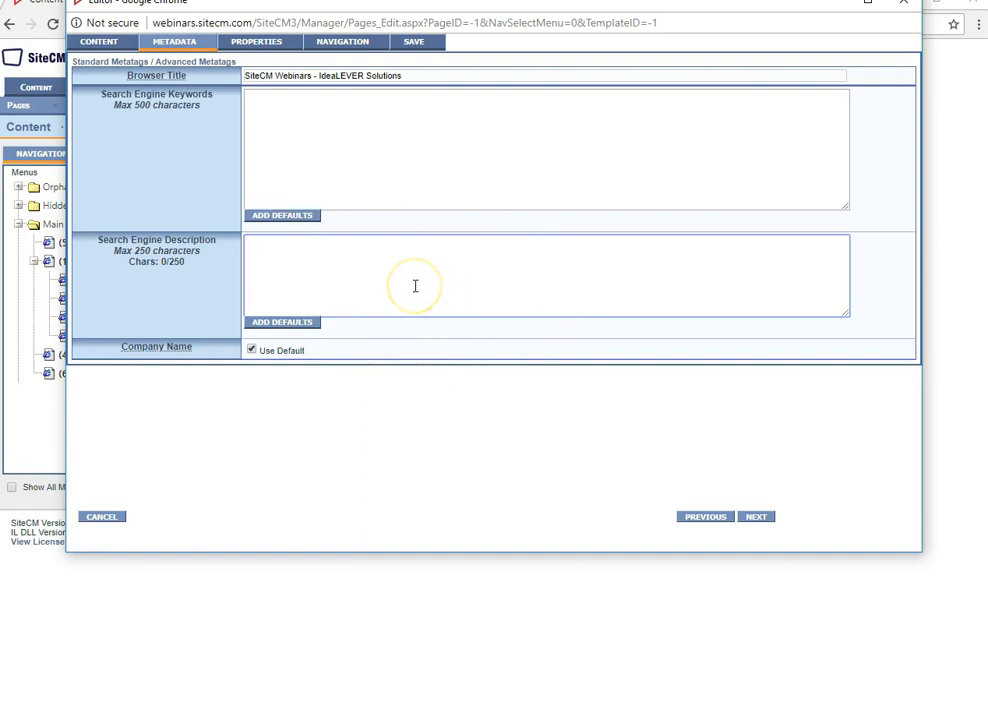
{"action": "left_click", "coordinate": [98, 41]}
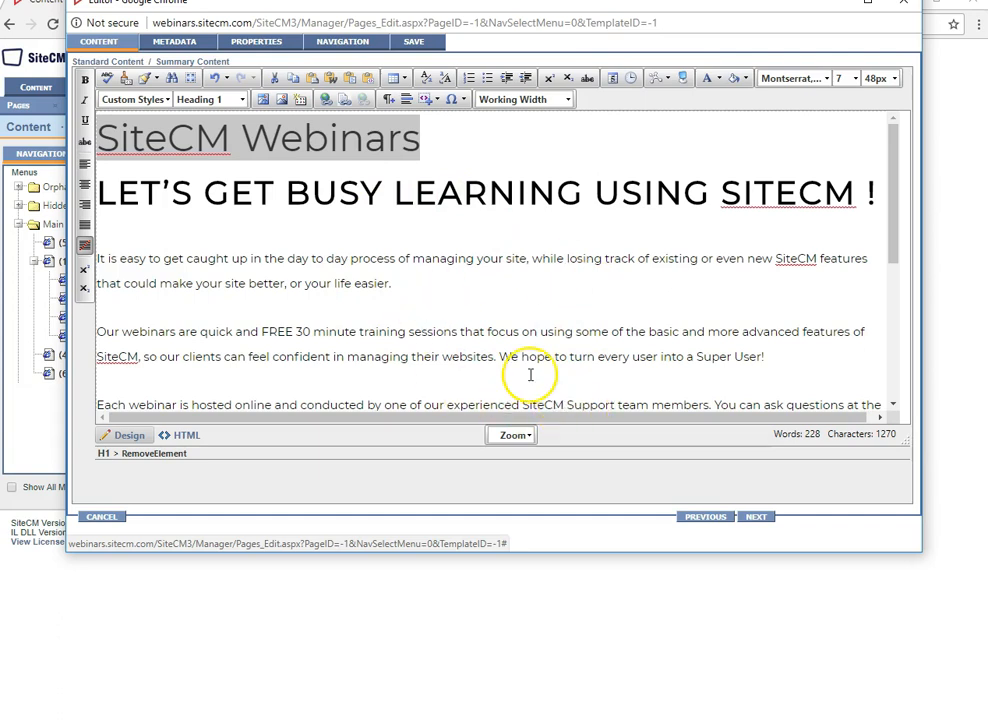
{"action": "left_click_drag", "start_coordinate": [525, 368], "coordinate": [88, 333]}
{"action": "key", "text": "ctrl+c"}
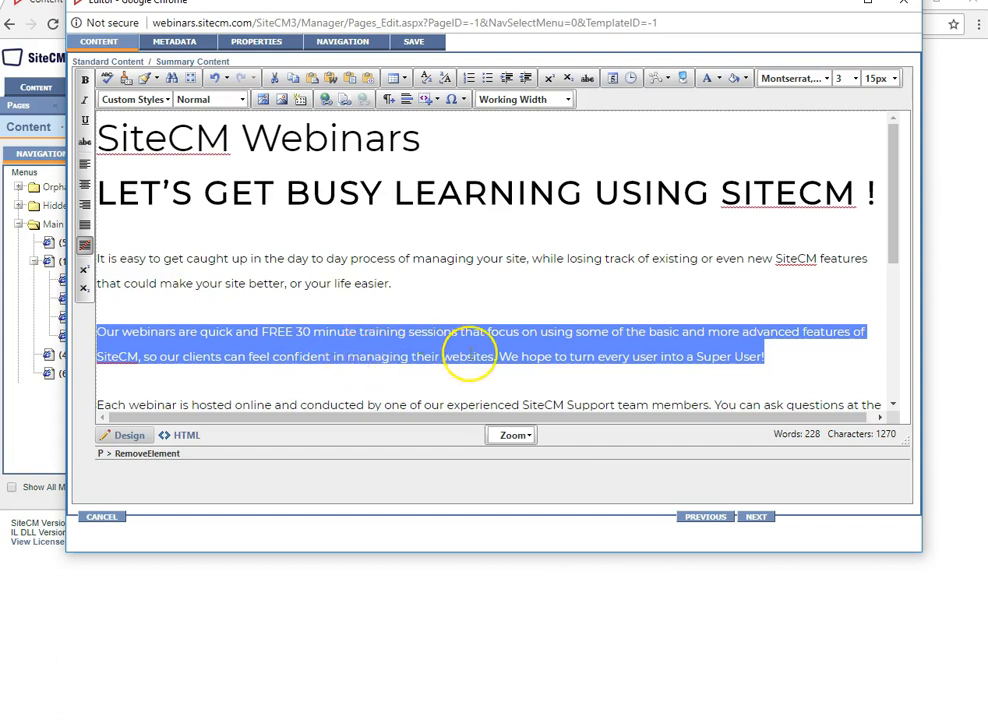
{"action": "left_click", "coordinate": [192, 46]}
{"action": "left_click", "coordinate": [311, 278]}
{"action": "key", "text": "ctrl+v"}
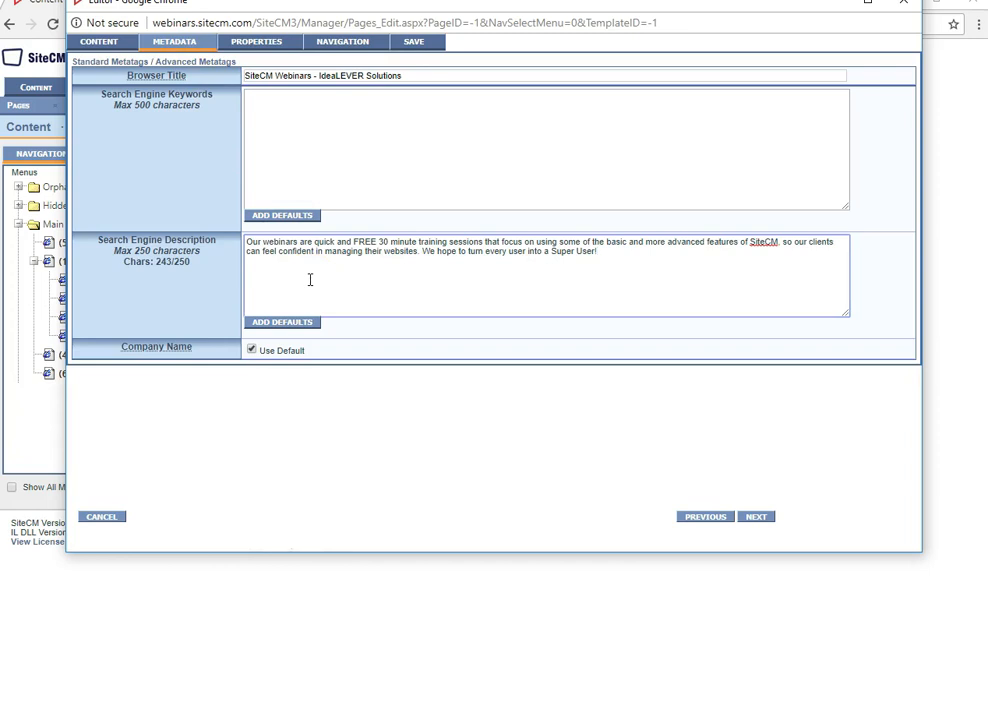
Set the page filename to our-sitecm-webinars in the page properties
{"action": "left_click", "coordinate": [276, 43]}
{"action": "left_click", "coordinate": [275, 88]}
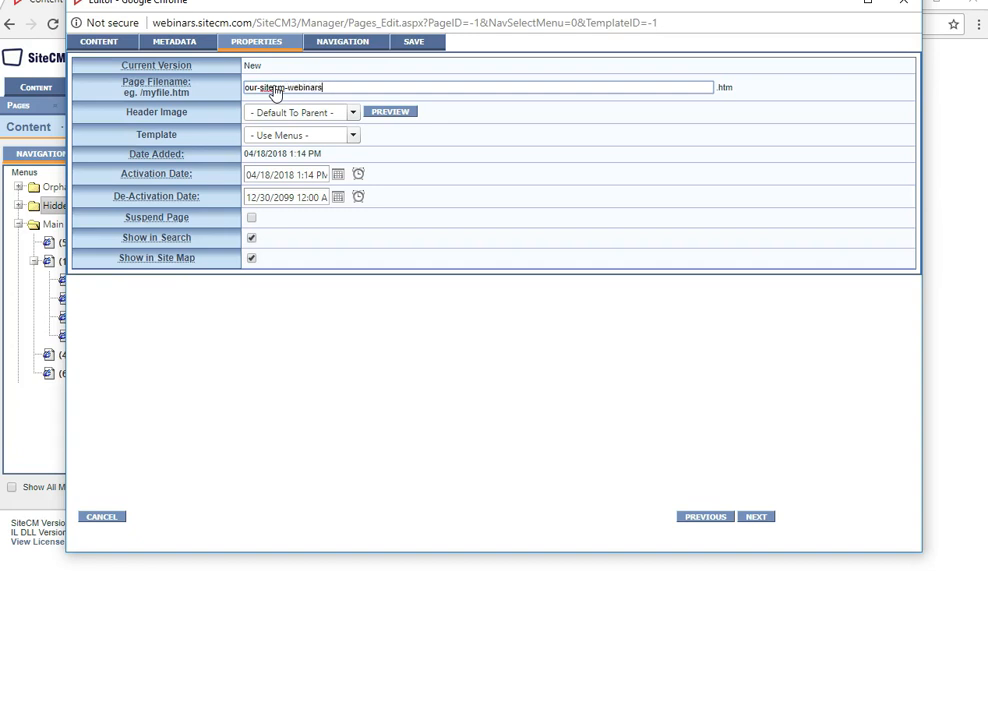
{"action": "left_click", "coordinate": [286, 90]}
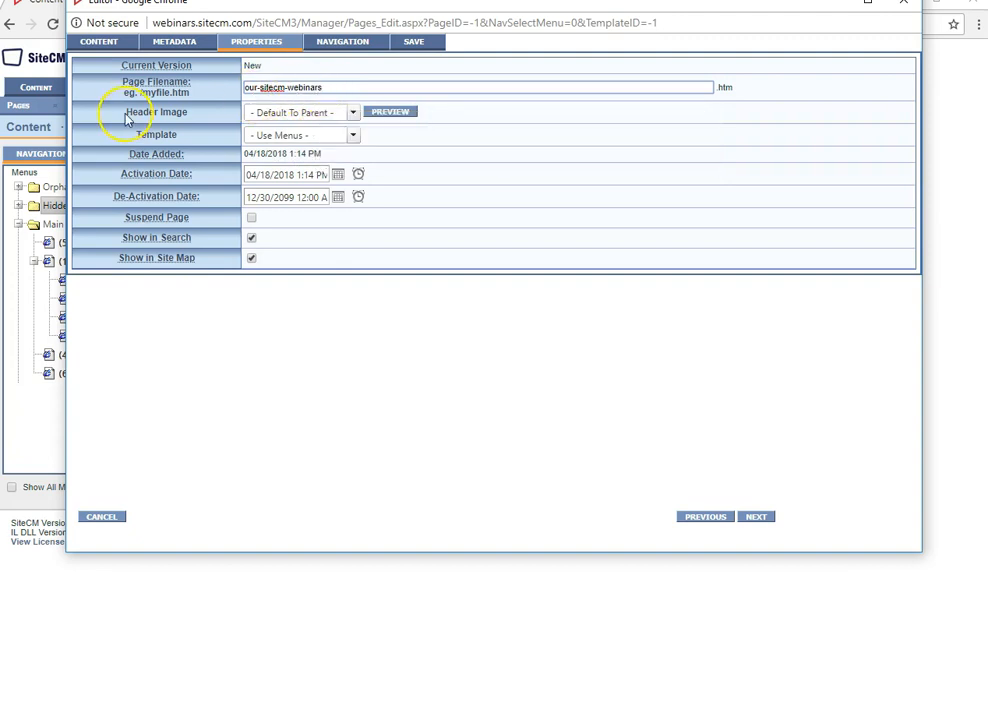
Highlight the Header Image property and switch to the live webinars.sitecm.com site to examine its header area
{"action": "left_click_drag", "start_coordinate": [127, 119], "coordinate": [346, 117]}
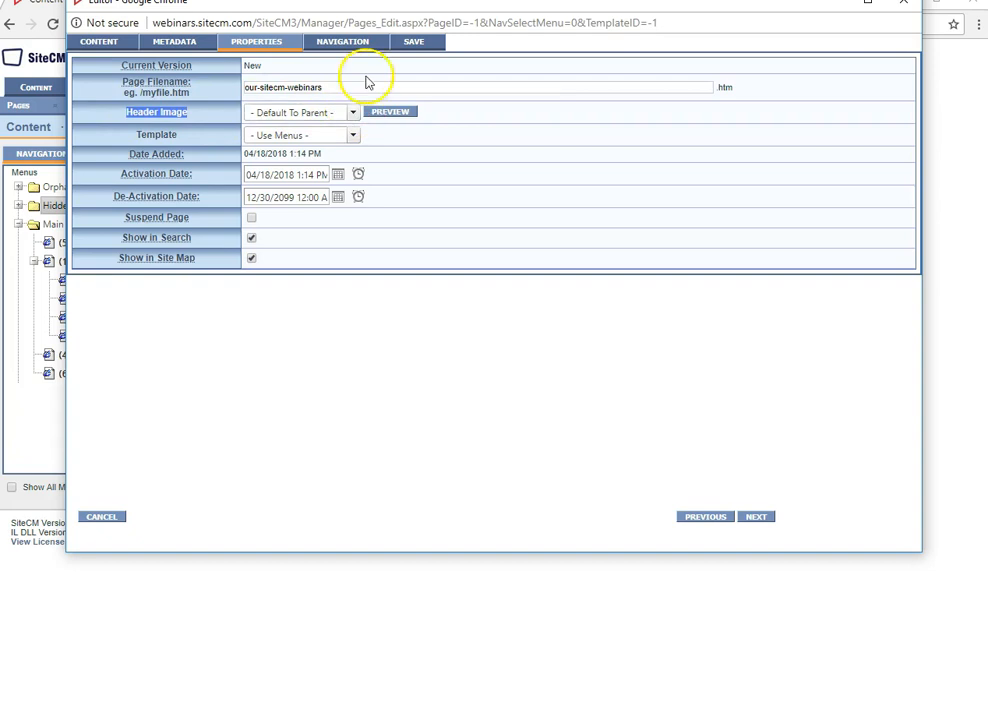
{"action": "left_click_drag", "start_coordinate": [397, 10], "coordinate": [407, 260]}
{"action": "left_click", "coordinate": [245, 97]}
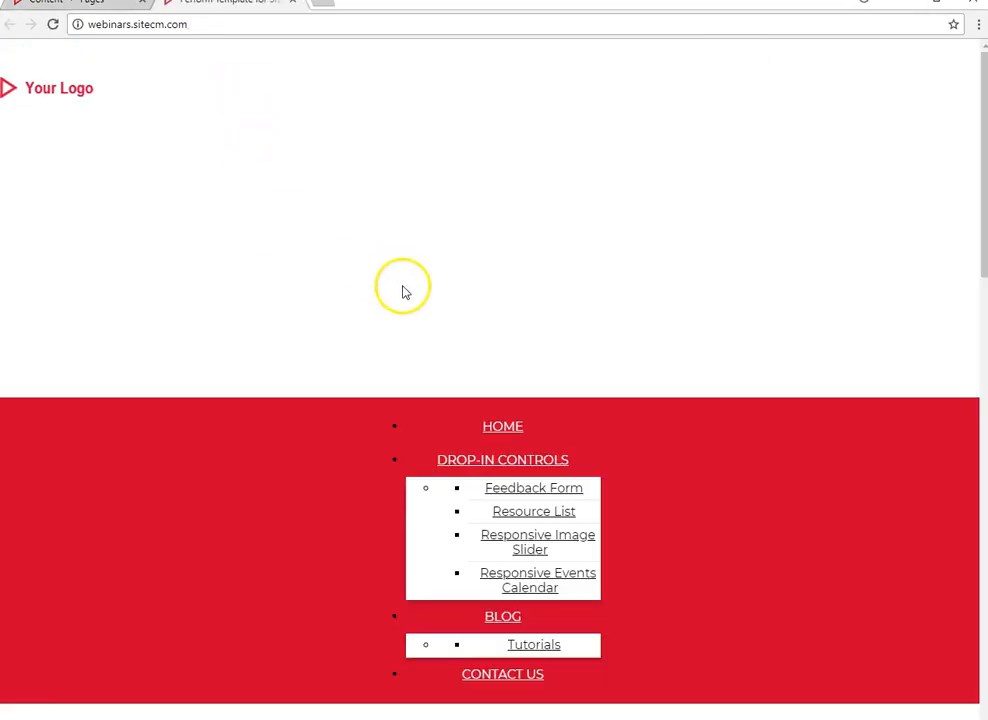
Open the live site's Drop-In Controls page to examine its header, and return to the page editor to highlight the Template property
{"action": "left_click", "coordinate": [471, 404]}
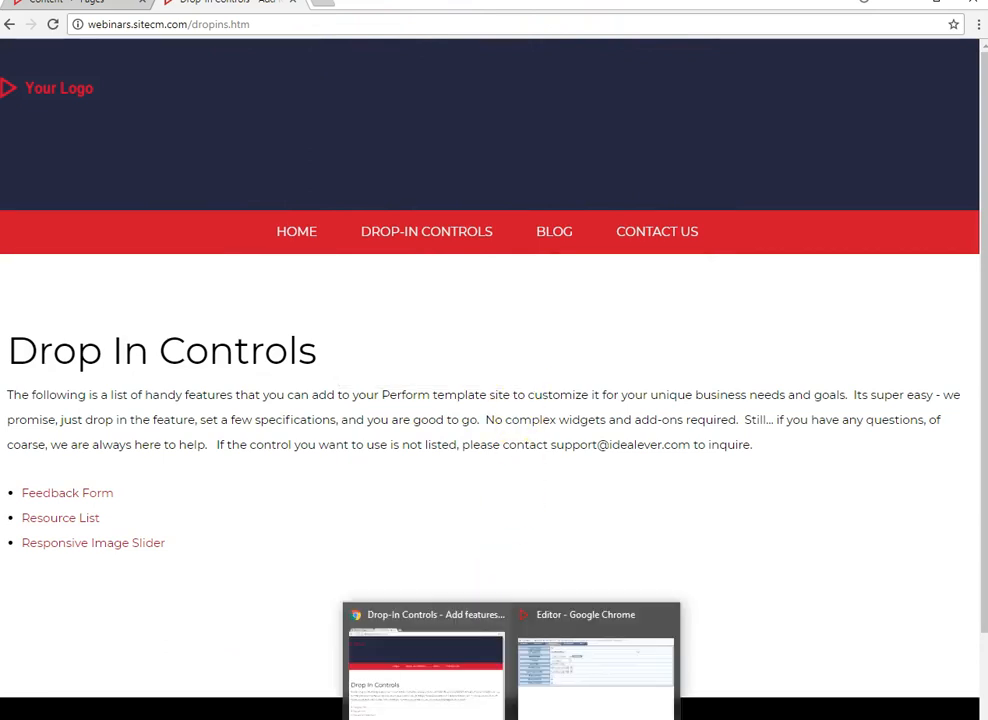
{"action": "left_click", "coordinate": [595, 673]}
{"action": "double_click", "coordinate": [198, 205]}
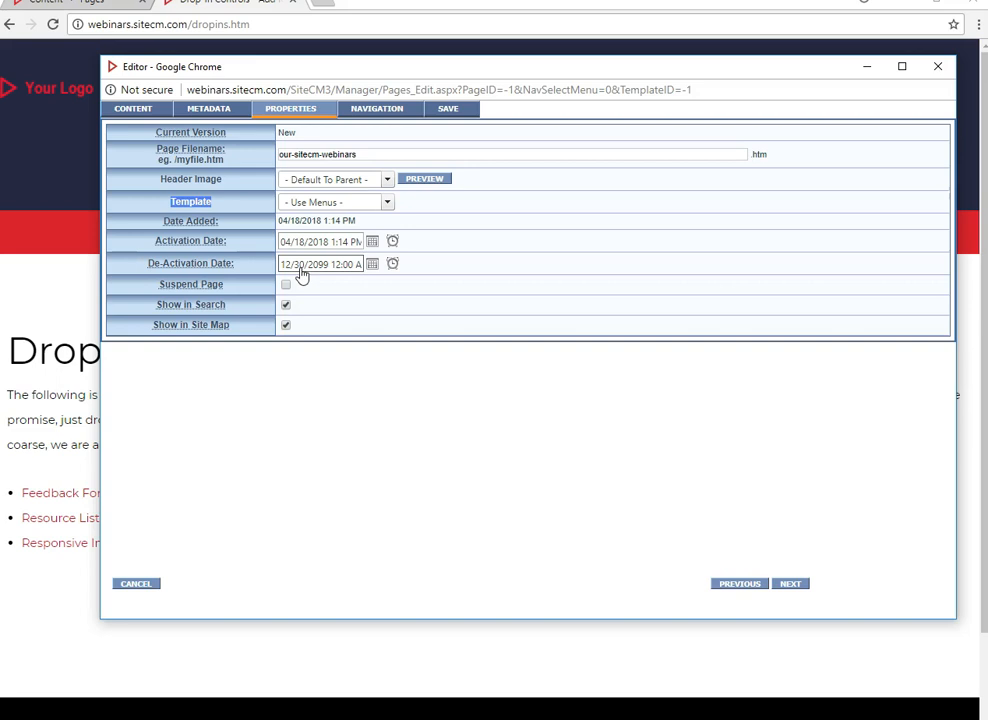
Set the page's navigation location to Drop-In Controls under Main Menu and its rank to 25
{"action": "left_click", "coordinate": [379, 110]}
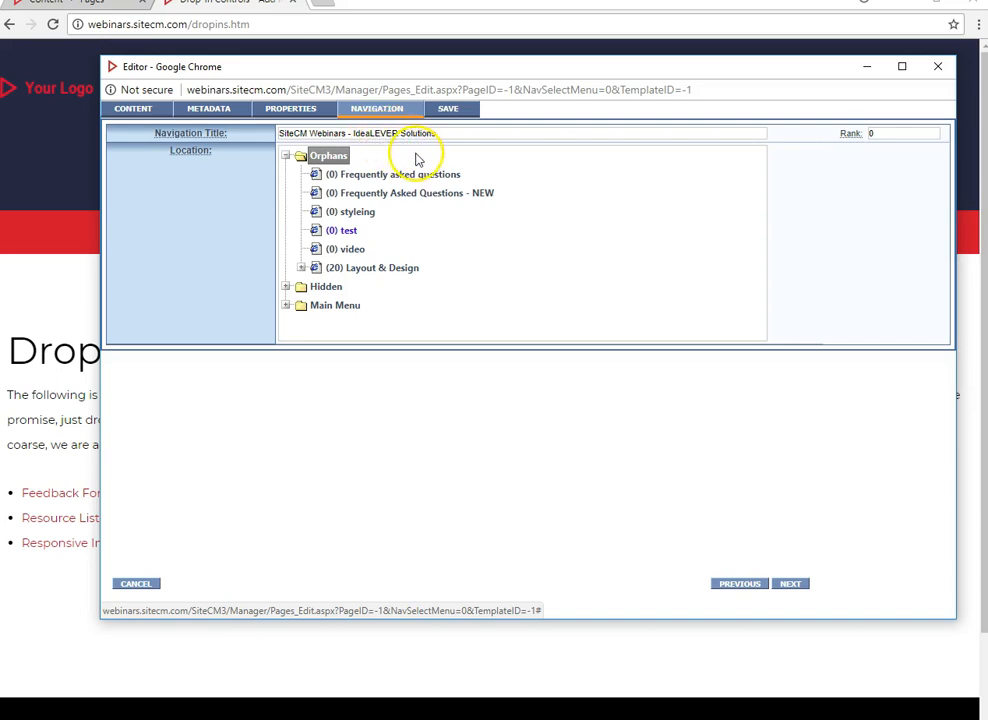
{"action": "left_click", "coordinate": [286, 306]}
{"action": "scroll", "coordinate": [408, 288], "scroll_direction": "down", "scroll_amount": 1}
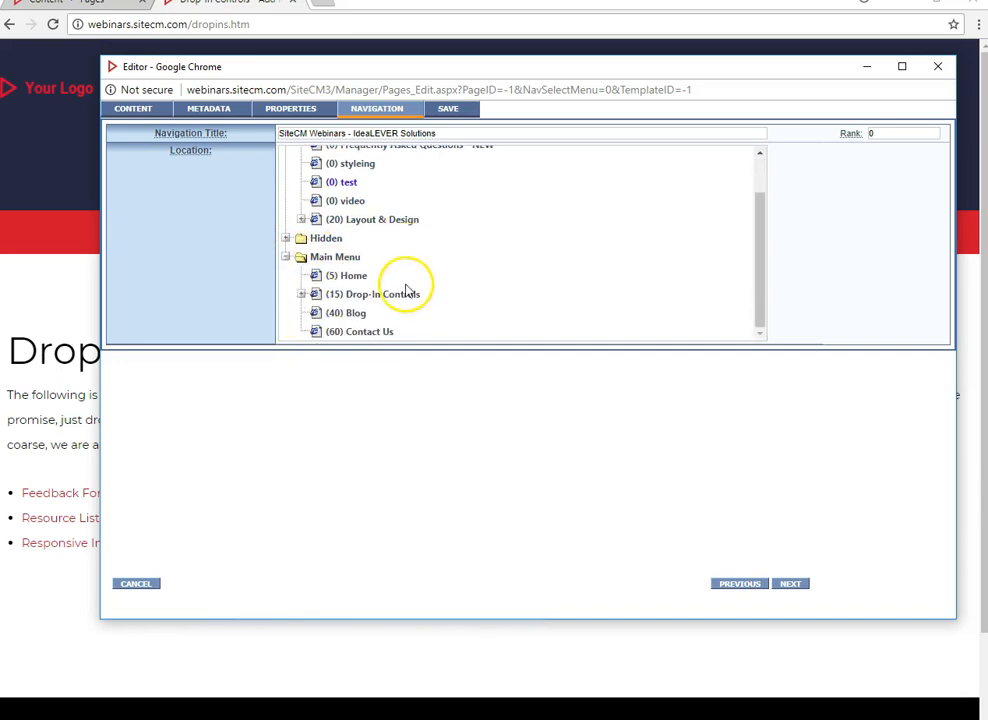
{"action": "left_click", "coordinate": [328, 257]}
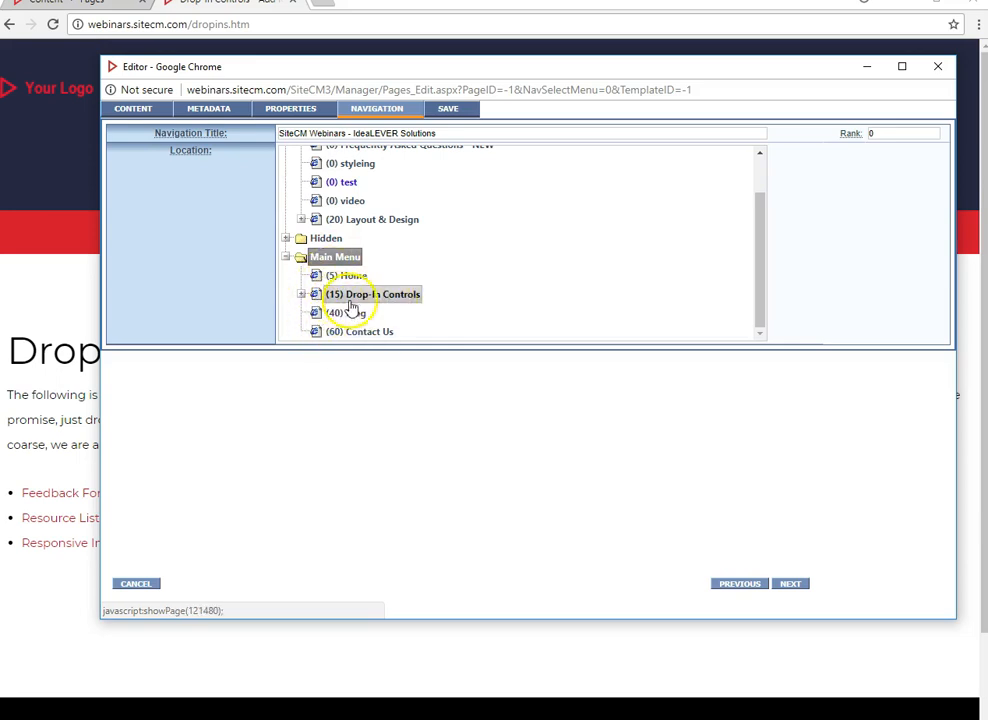
{"action": "left_click", "coordinate": [299, 294]}
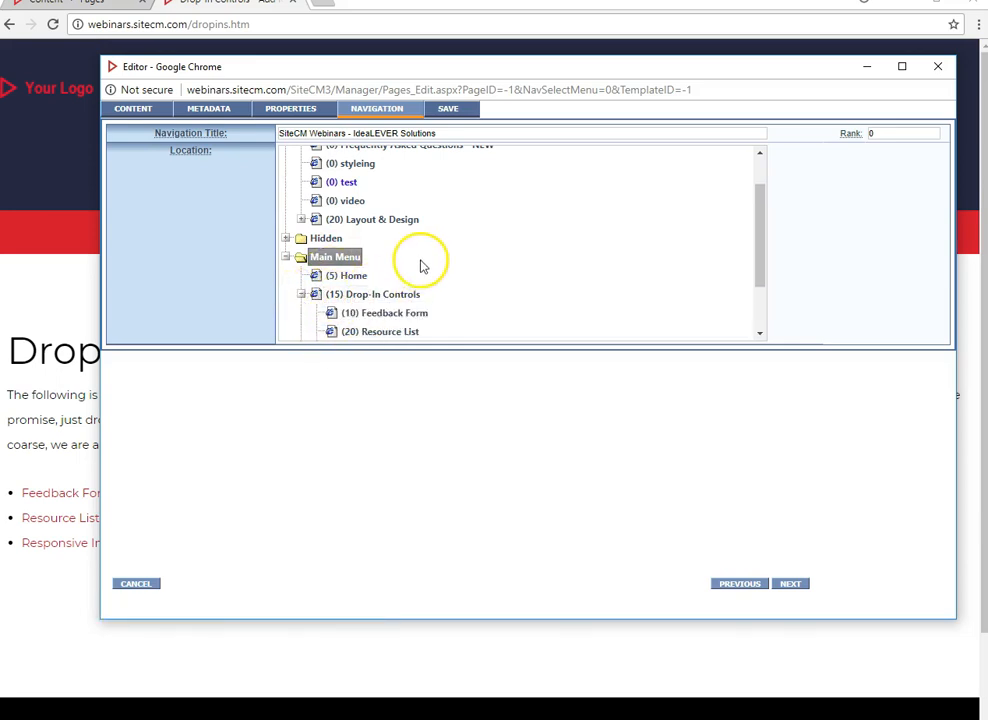
{"action": "scroll", "coordinate": [415, 275], "scroll_direction": "down", "scroll_amount": 2}
{"action": "left_click", "coordinate": [375, 216]}
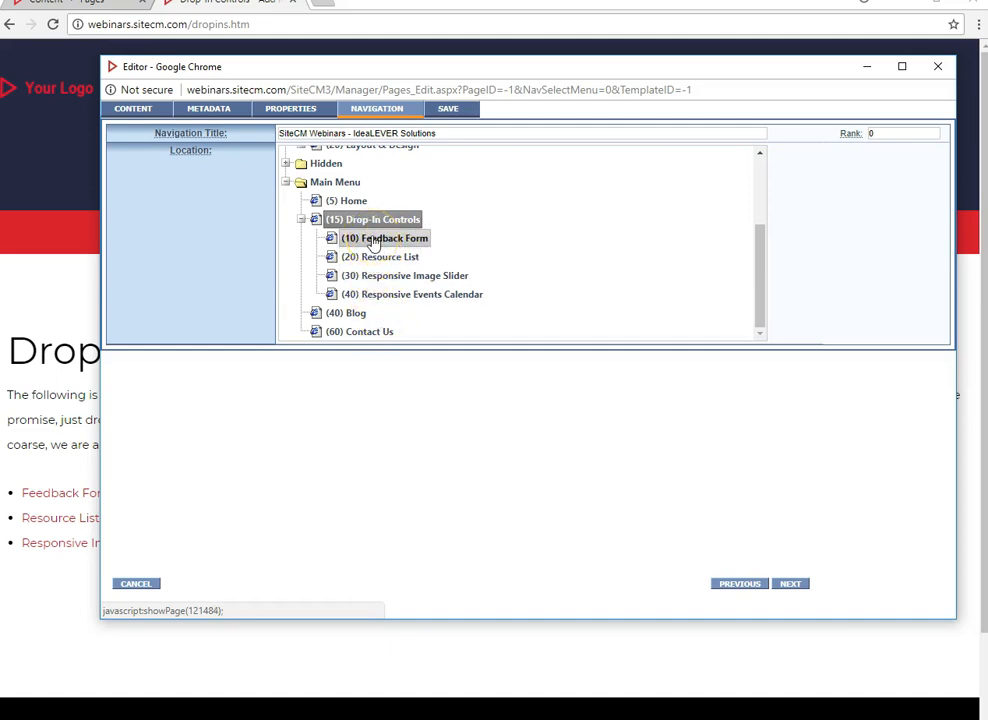
{"action": "left_click", "coordinate": [372, 299]}
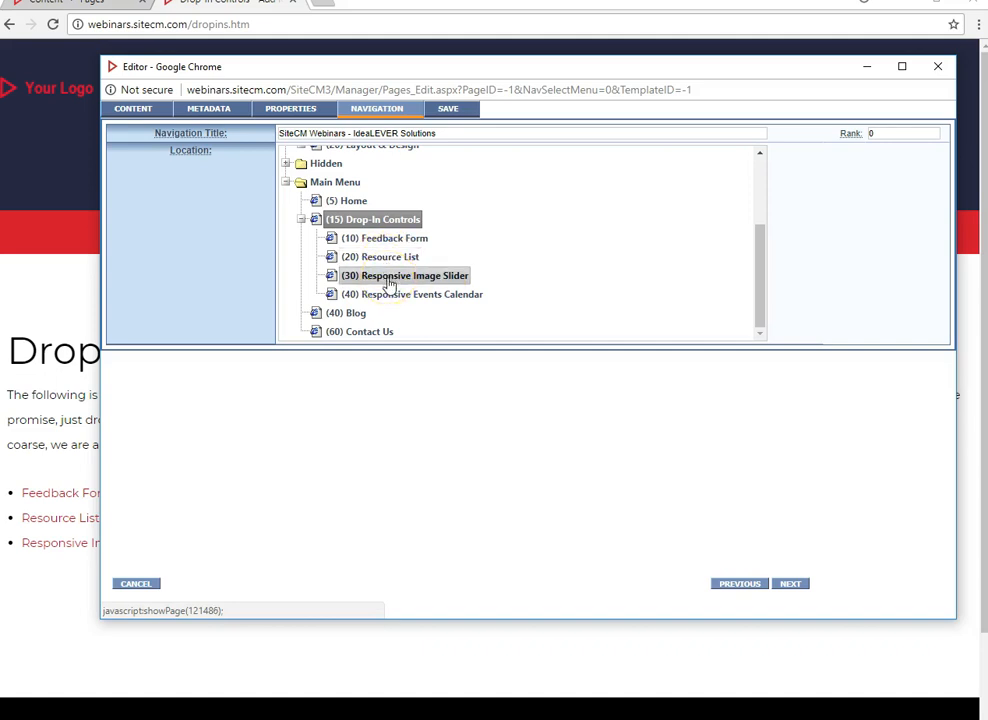
{"action": "double_click", "coordinate": [872, 134]}
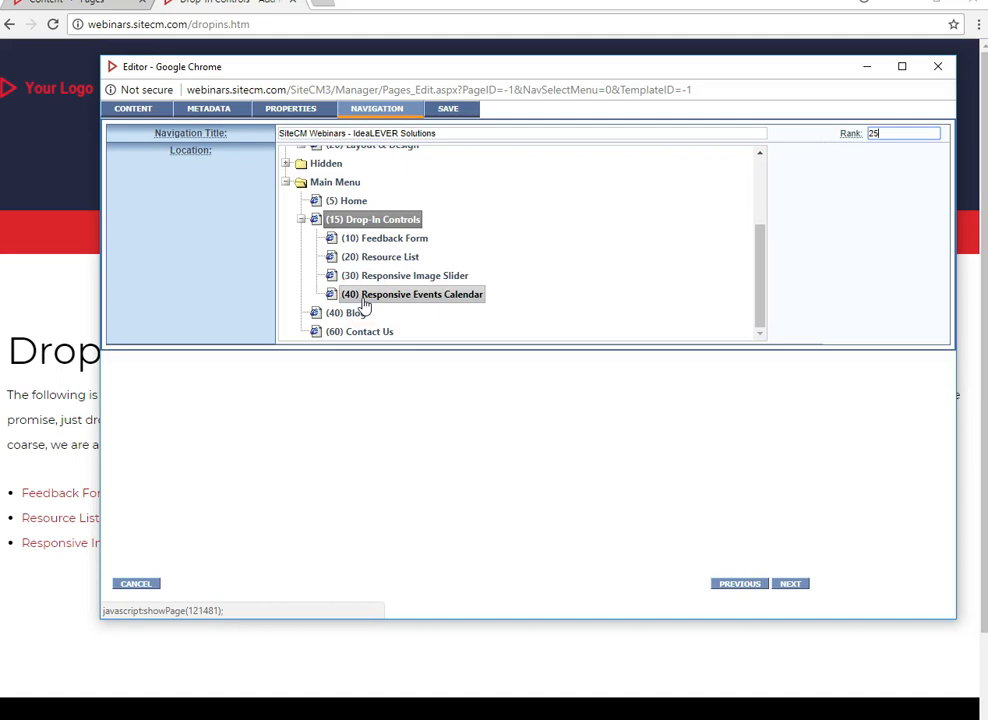
Preview the new page before saving and review its header, headings, body text and footer area
{"action": "left_click", "coordinate": [449, 110]}
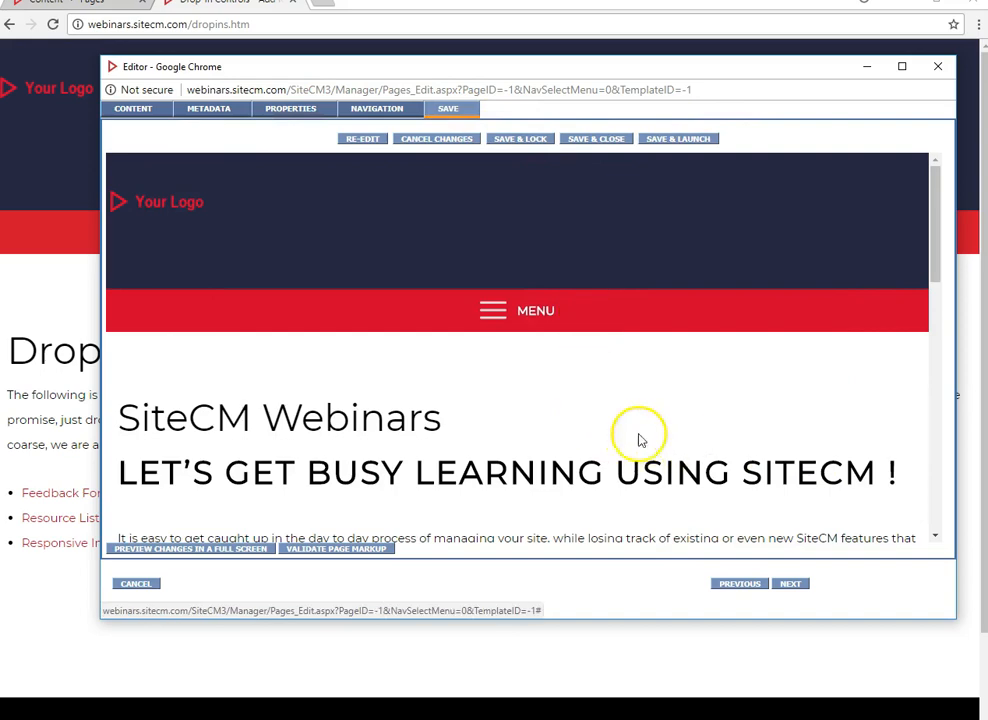
{"action": "scroll", "coordinate": [618, 437], "scroll_direction": "down", "scroll_amount": 2}
{"action": "scroll", "coordinate": [618, 437], "scroll_direction": "down", "scroll_amount": 3}
{"action": "scroll", "coordinate": [618, 435], "scroll_direction": "up", "scroll_amount": 4}
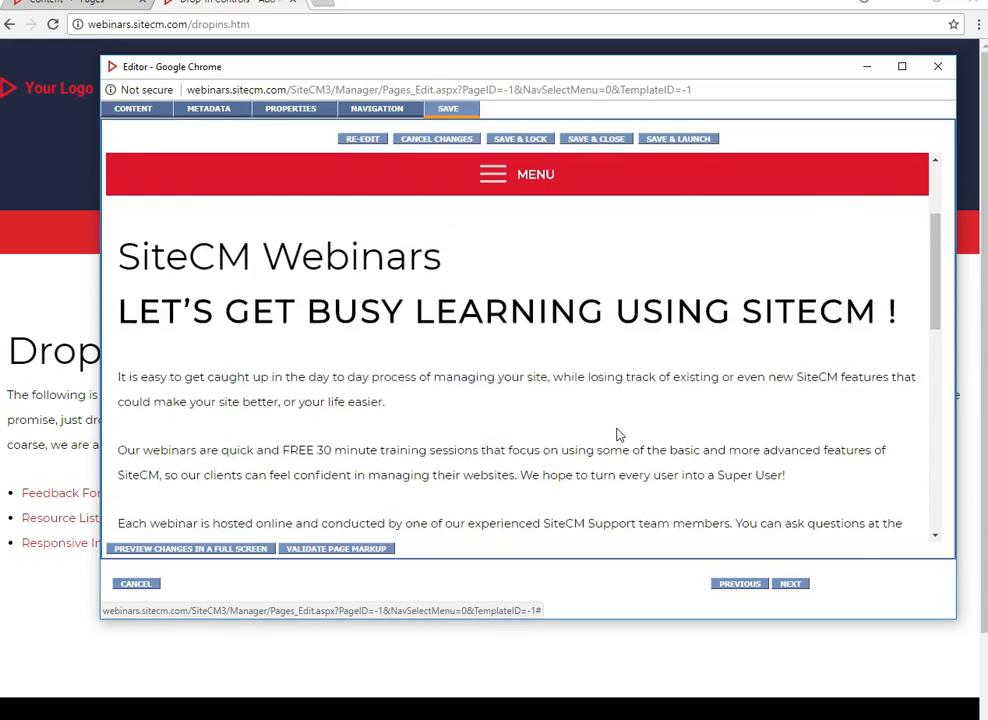
{"action": "scroll", "coordinate": [618, 434], "scroll_direction": "up", "scroll_amount": 1}
{"action": "scroll", "coordinate": [618, 433], "scroll_direction": "down", "scroll_amount": 10}
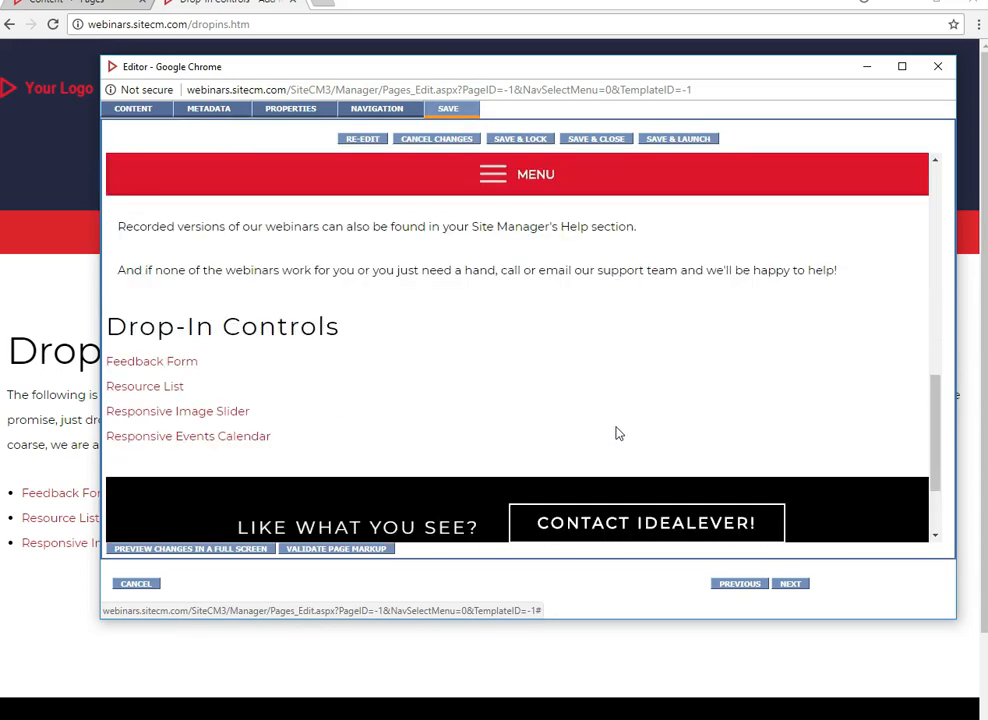
{"action": "scroll", "coordinate": [616, 432], "scroll_direction": "up", "scroll_amount": 3}
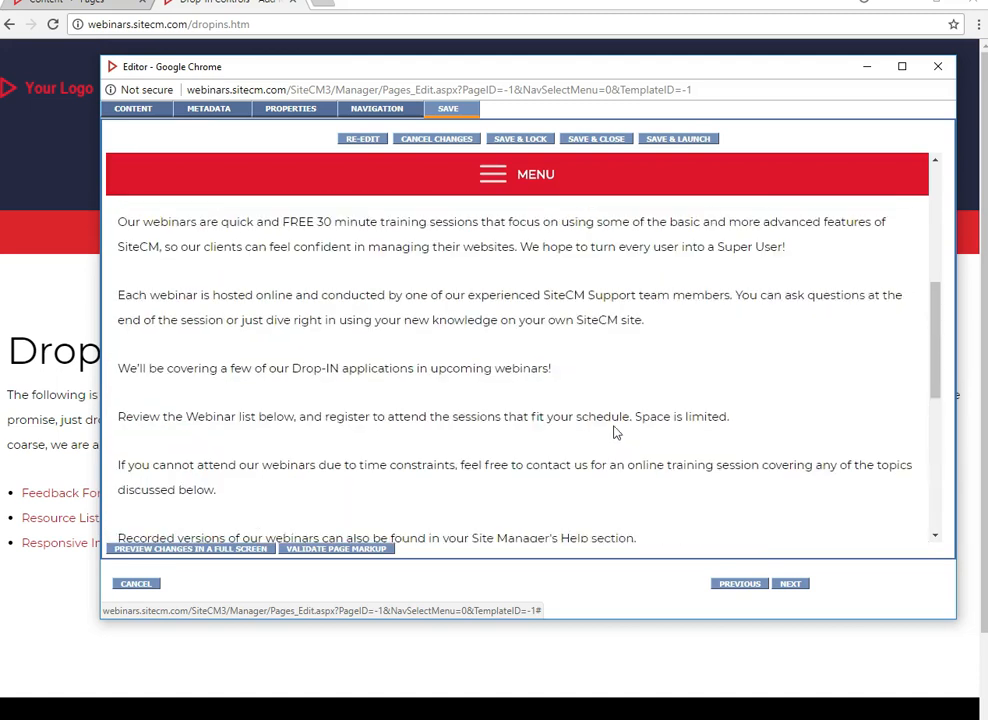
{"action": "scroll", "coordinate": [616, 432], "scroll_direction": "up", "scroll_amount": 5}
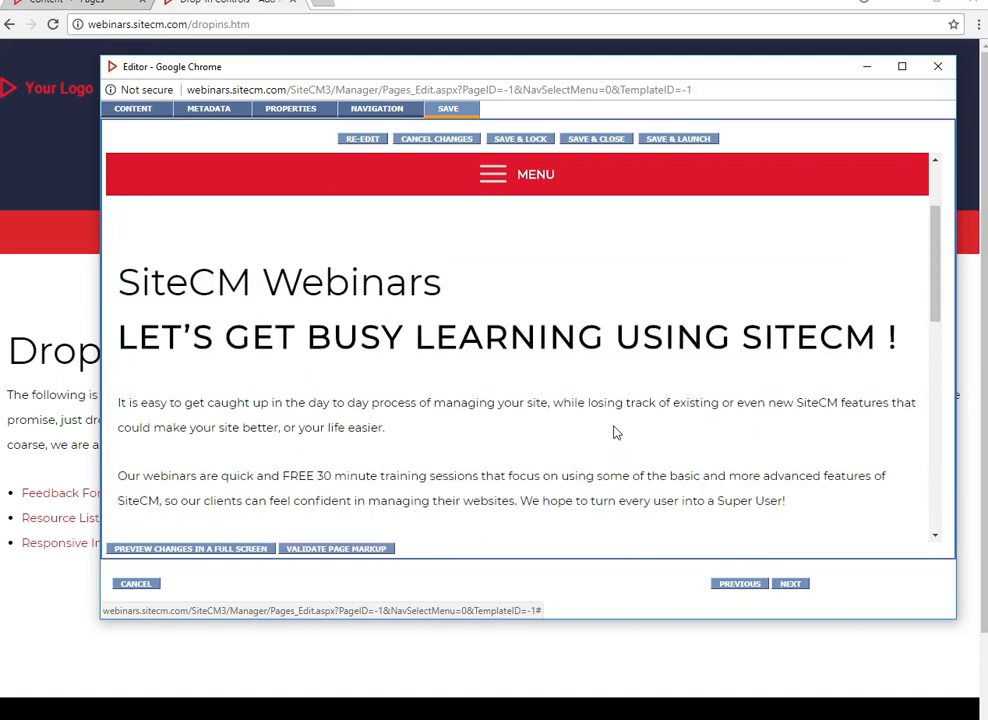
{"action": "left_click", "coordinate": [593, 427]}
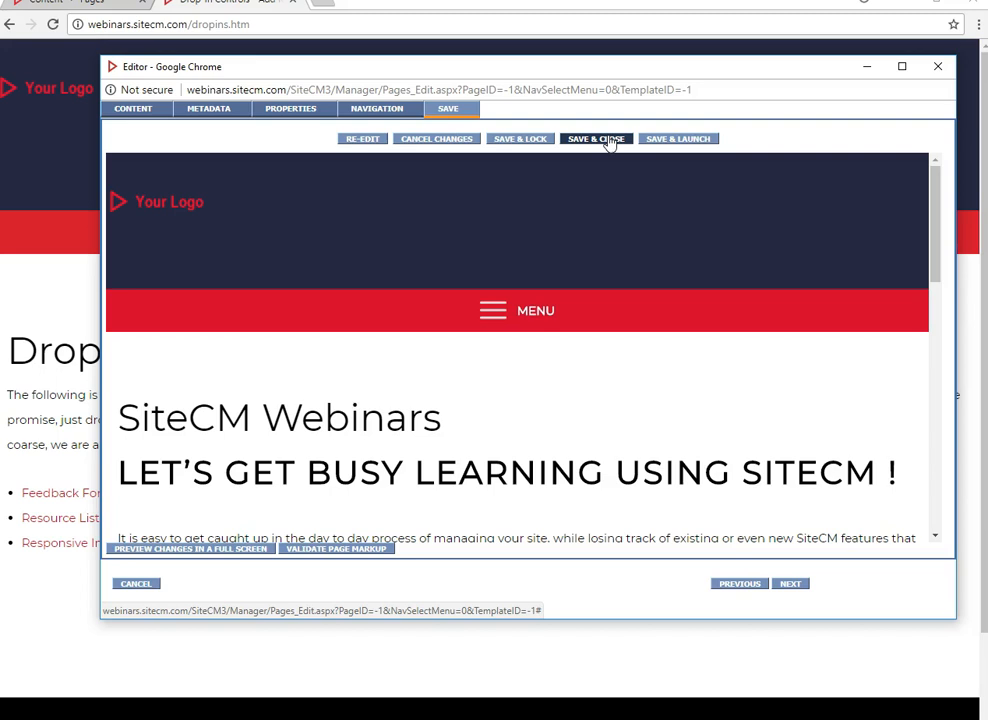
Save and launch the new SiteCM Webinars page
{"action": "left_click", "coordinate": [682, 140]}
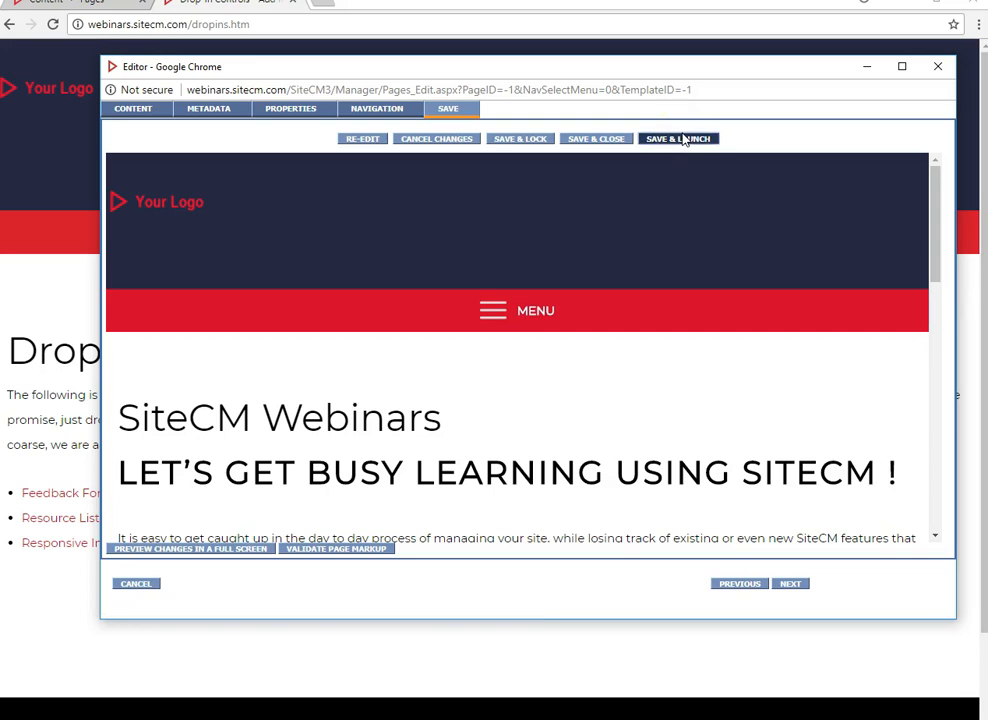
{"action": "left_click", "coordinate": [684, 140]}
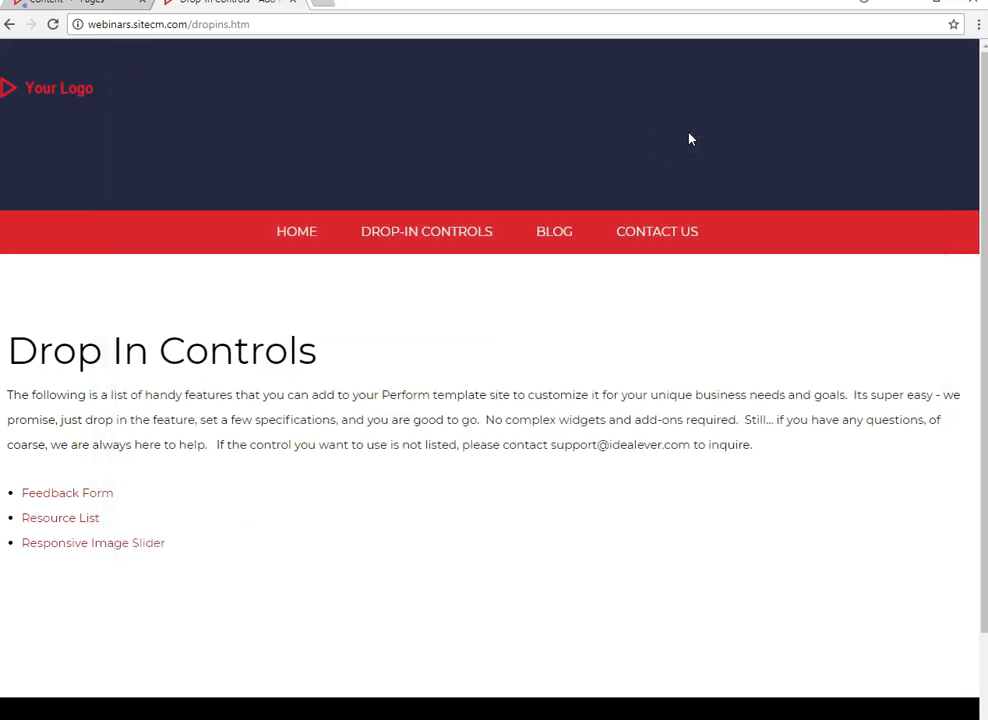
Open SiteCM Webinars - IdeaLEVER Solutions from the live site's Drop-In Controls navigation and review the published page's content
{"action": "mouse_move", "coordinate": [408, 278]}
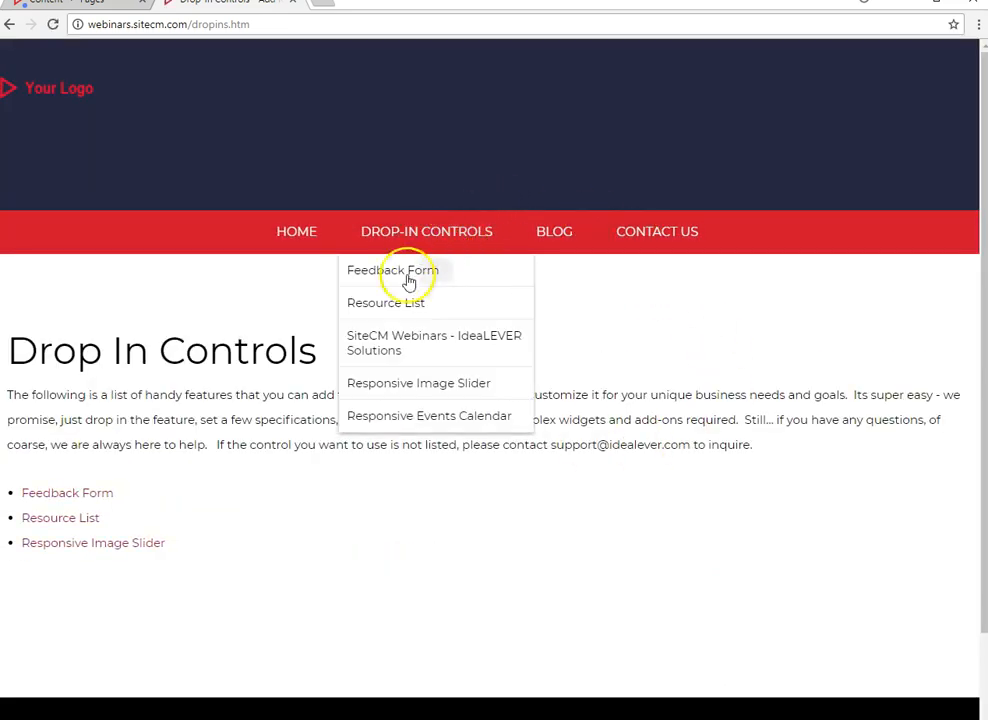
{"action": "left_click", "coordinate": [408, 346]}
{"action": "scroll", "coordinate": [453, 560], "scroll_direction": "down", "scroll_amount": 2}
{"action": "scroll", "coordinate": [453, 566], "scroll_direction": "down", "scroll_amount": 2}
{"action": "scroll", "coordinate": [452, 569], "scroll_direction": "up", "scroll_amount": 4}
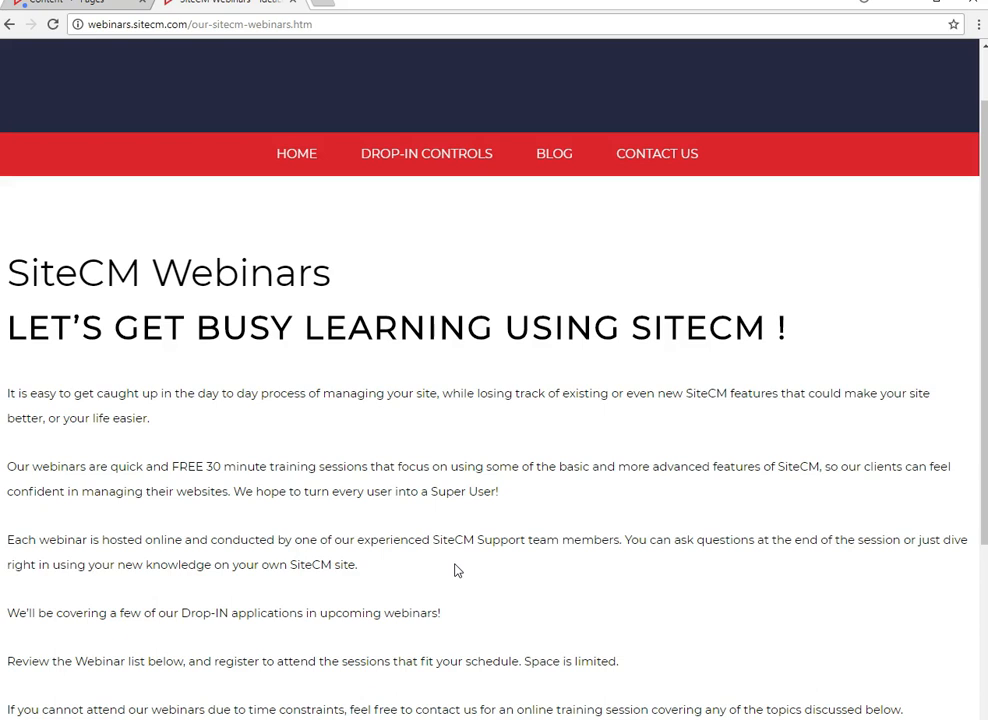
{"action": "left_click", "coordinate": [447, 569]}
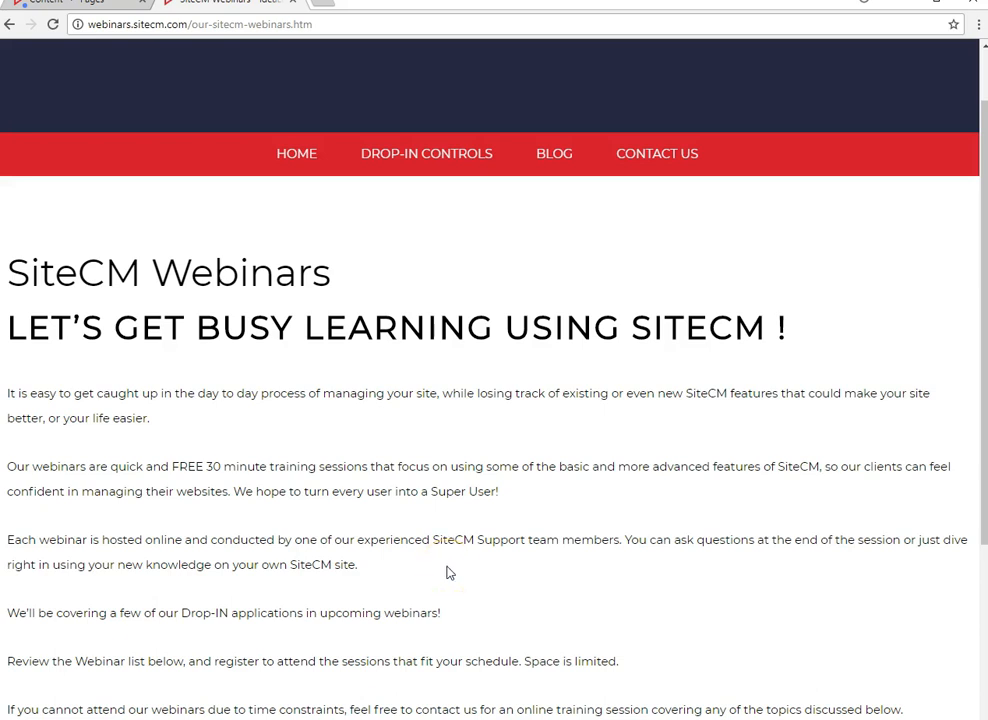